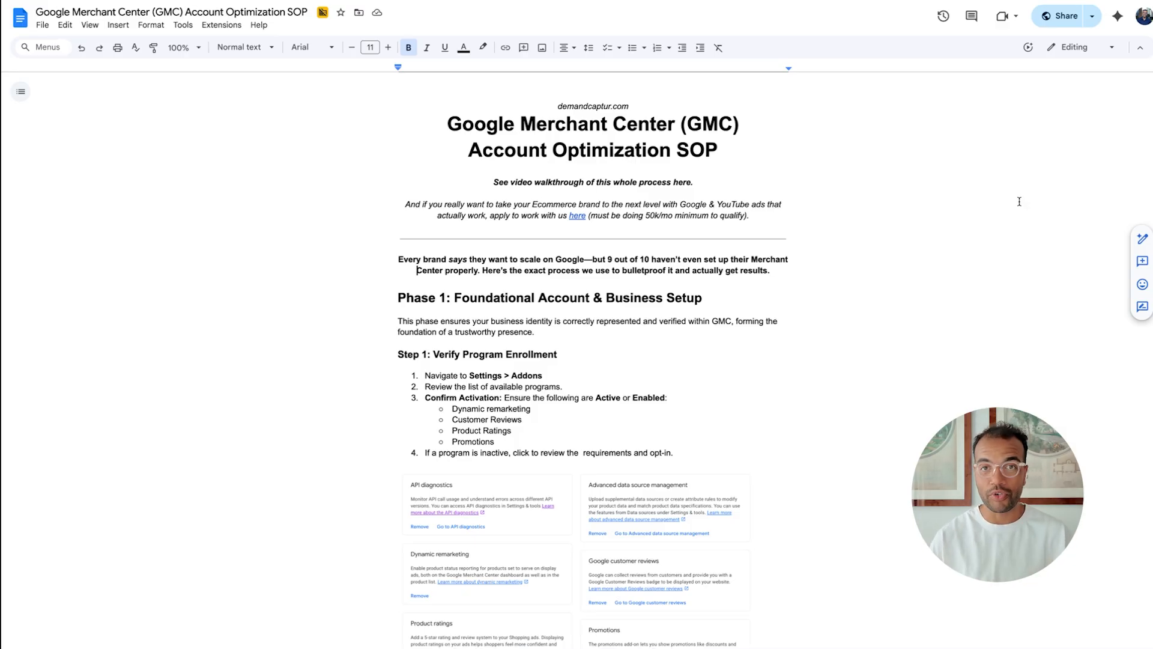
- Look over the introduction and Phase 1 of the Google Merchant Center account optimization SOP
{"action": "scroll", "coordinate": [973, 210], "scroll_direction": "down", "scroll_amount": 20}
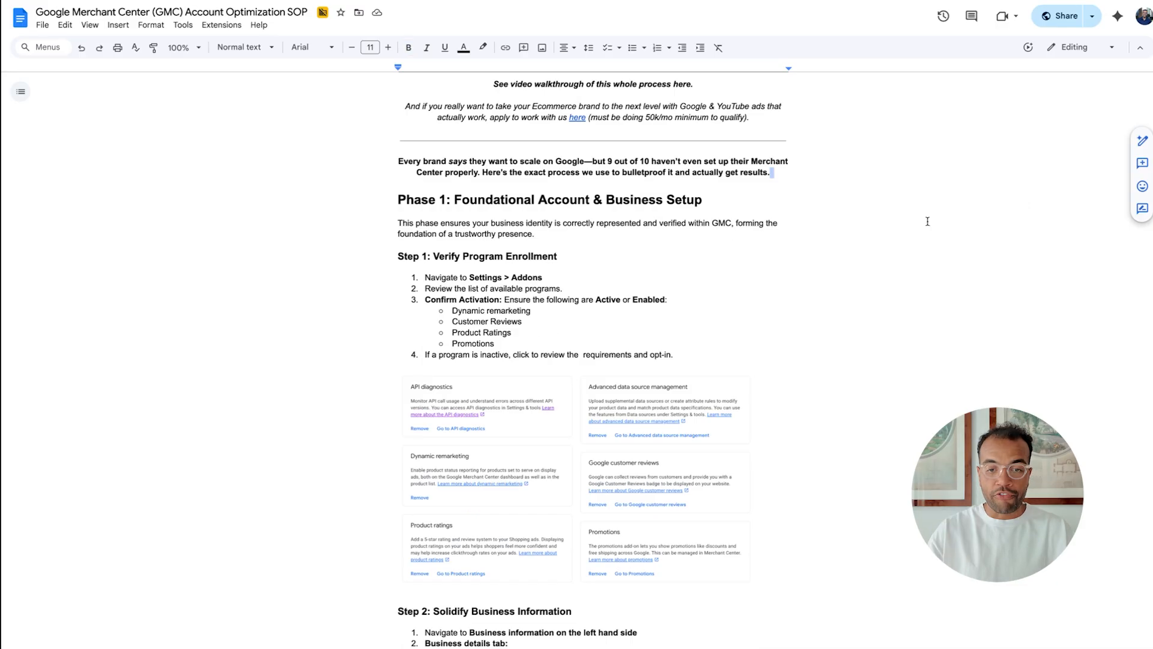
{"action": "scroll", "coordinate": [927, 221], "scroll_direction": "up", "scroll_amount": 20}
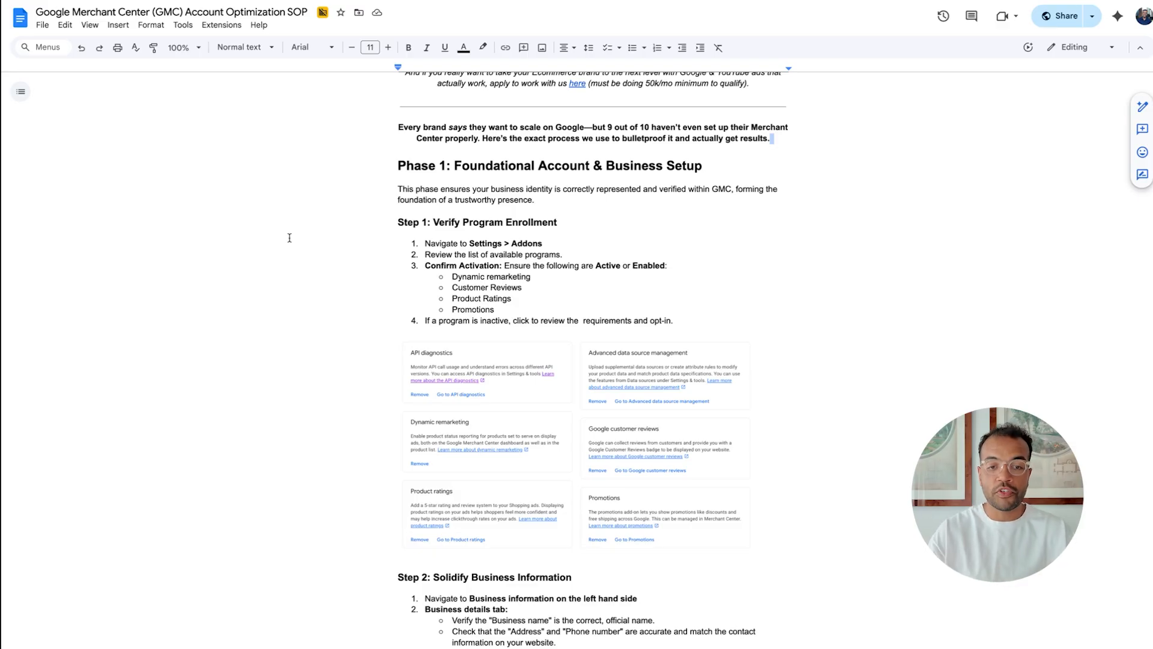
{"action": "scroll", "coordinate": [487, 283], "scroll_direction": "down", "scroll_amount": 1}
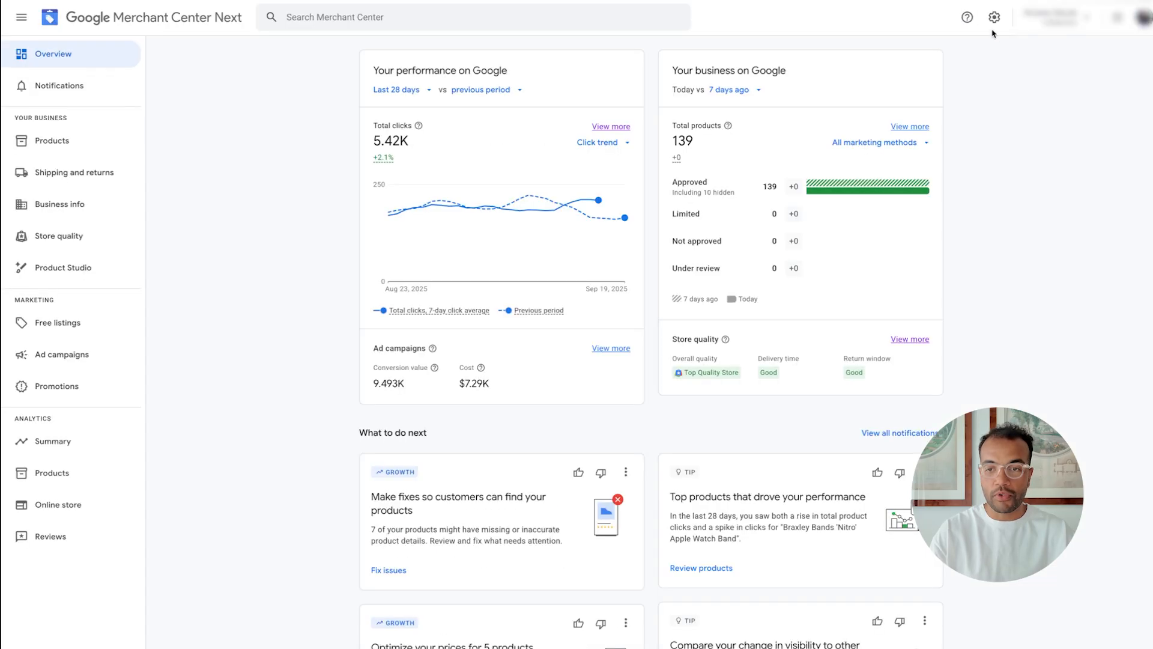
- Switch to Google Merchant Center and open the list of add-ons already enabled for the account
{"action": "left_click", "coordinate": [993, 13]}
{"action": "left_click", "coordinate": [953, 126]}
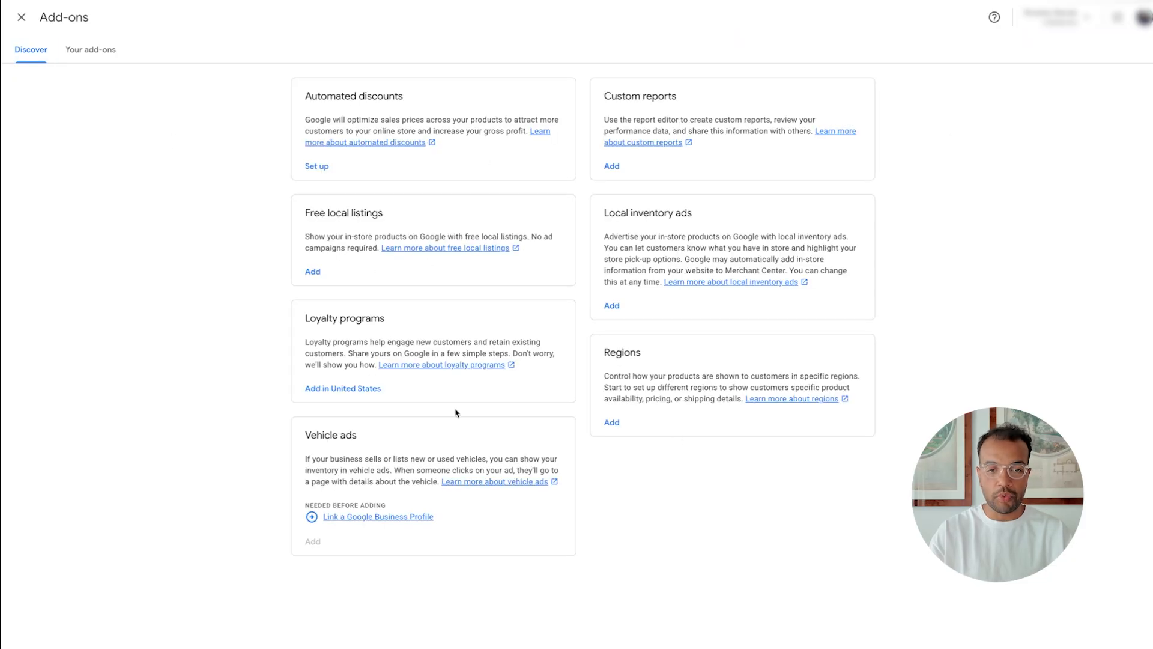
{"action": "left_click", "coordinate": [90, 49]}
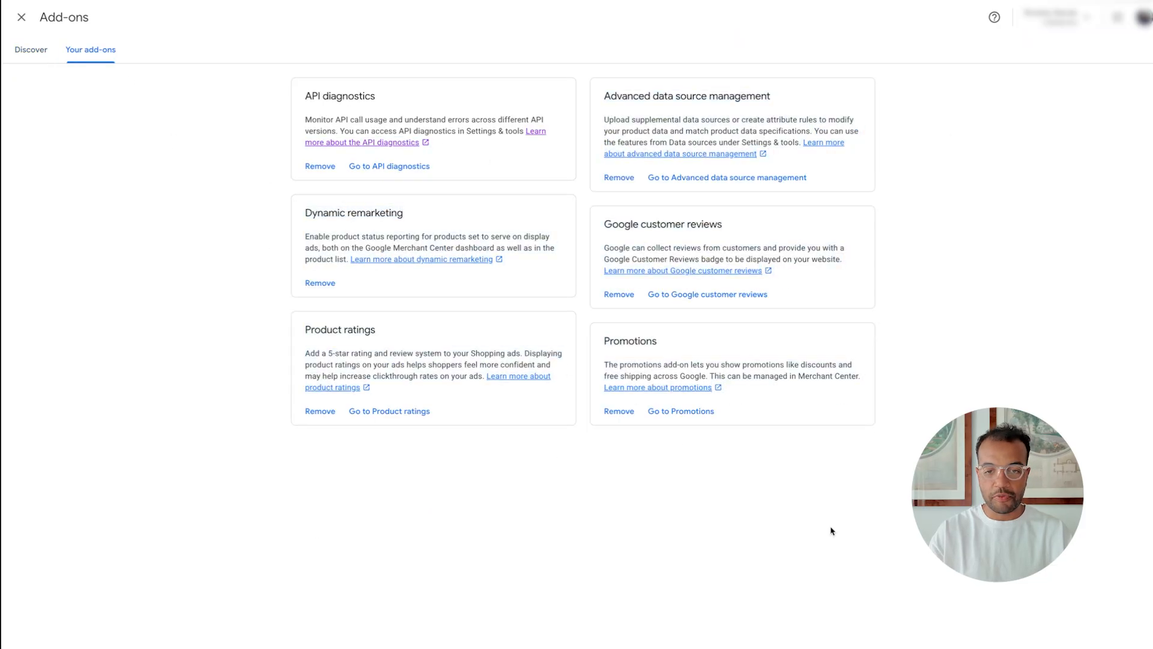
- Check the added add-ons for Dynamic remarketing, Google customer reviews, Product ratings and Promotions
{"action": "left_click_drag", "start_coordinate": [287, 221], "coordinate": [459, 222]}
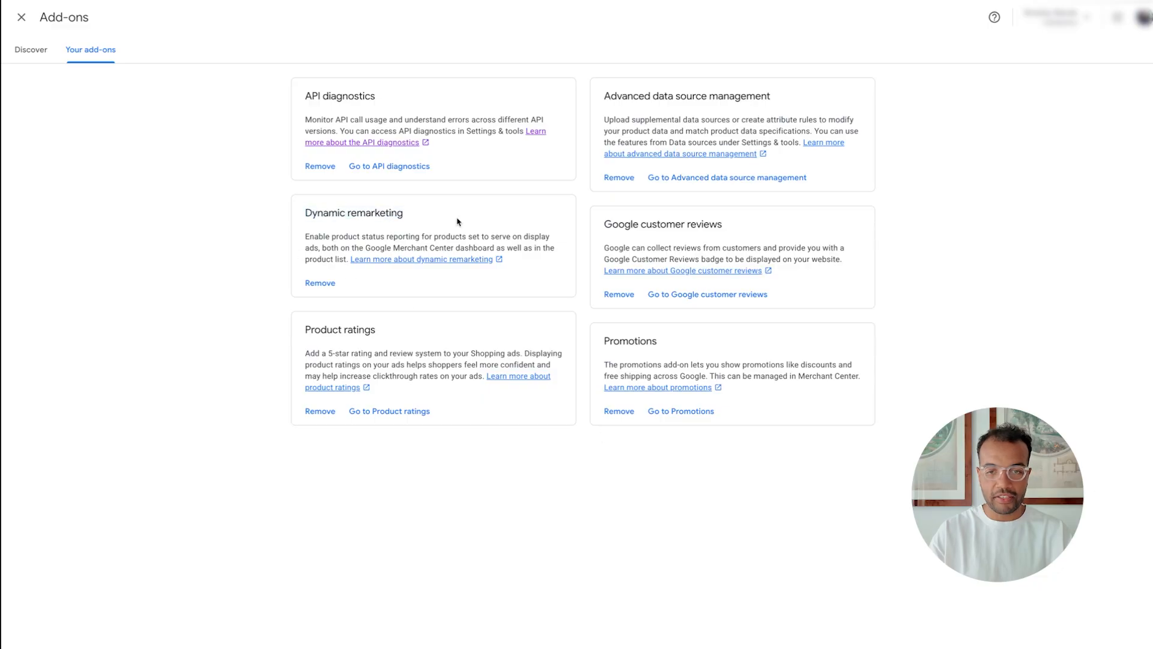
{"action": "left_click_drag", "start_coordinate": [600, 227], "coordinate": [762, 229]}
{"action": "left_click", "coordinate": [335, 352]}
{"action": "left_click_drag", "start_coordinate": [299, 336], "coordinate": [412, 337]}
{"action": "left_click", "coordinate": [412, 337]}
{"action": "left_click_drag", "start_coordinate": [594, 347], "coordinate": [700, 346]}
{"action": "left_click", "coordinate": [701, 347]}
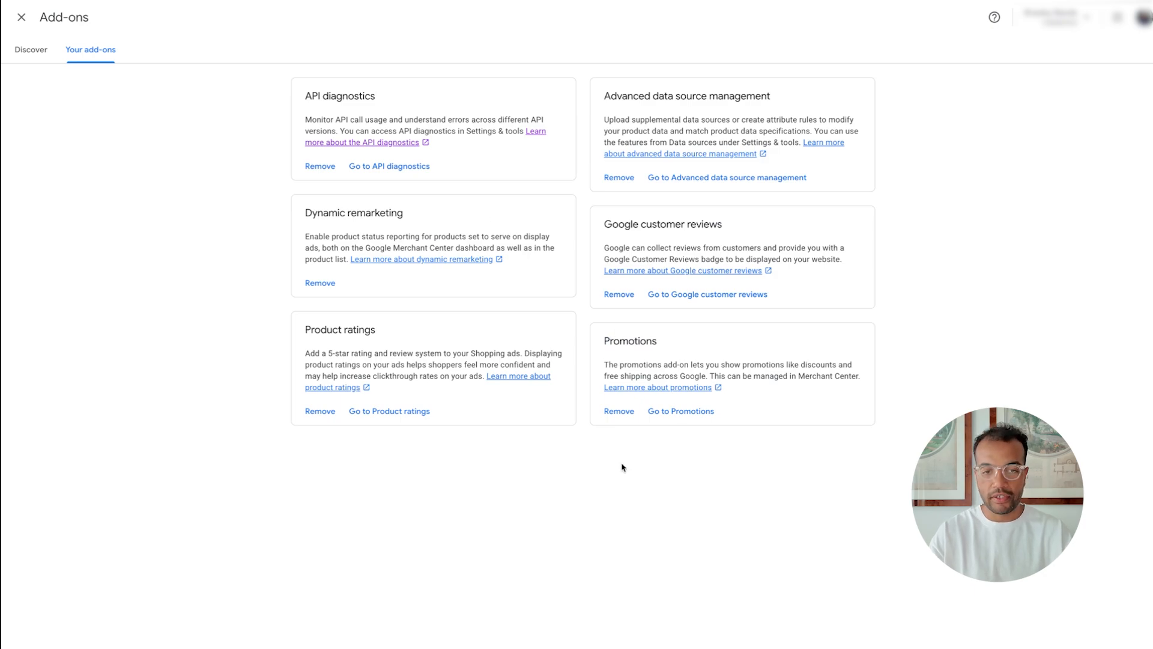
- Read the descriptions of the Dynamic remarketing, Google customer reviews and Product ratings add-ons
{"action": "left_click_drag", "start_coordinate": [459, 246], "coordinate": [305, 236]}
{"action": "left_click", "coordinate": [386, 240]}
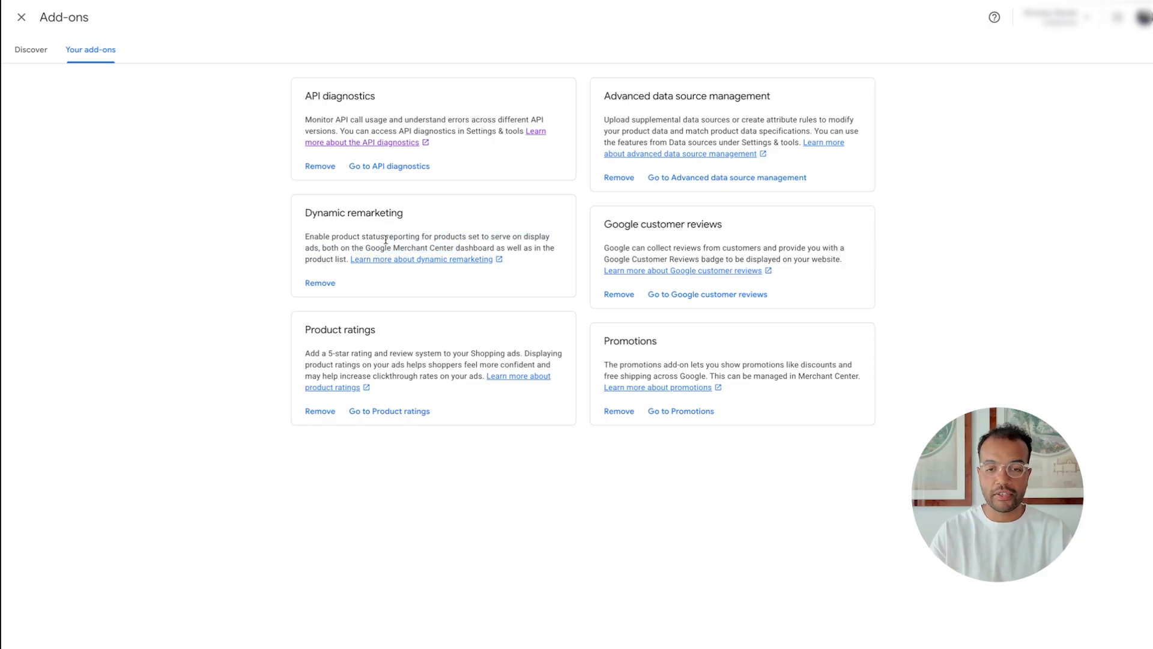
{"action": "left_click_drag", "start_coordinate": [687, 258], "coordinate": [739, 259]}
{"action": "left_click", "coordinate": [739, 259]}
{"action": "left_click_drag", "start_coordinate": [401, 353], "coordinate": [419, 376]}
{"action": "left_click", "coordinate": [419, 376]}
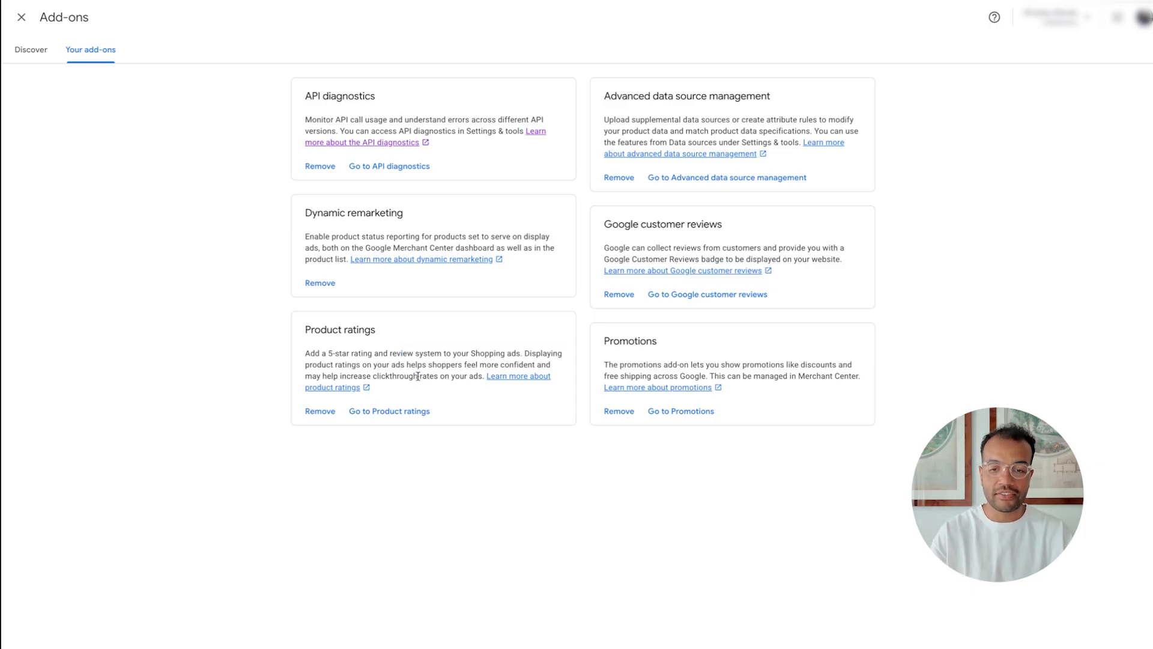
{"action": "left_click", "coordinate": [796, 366]}
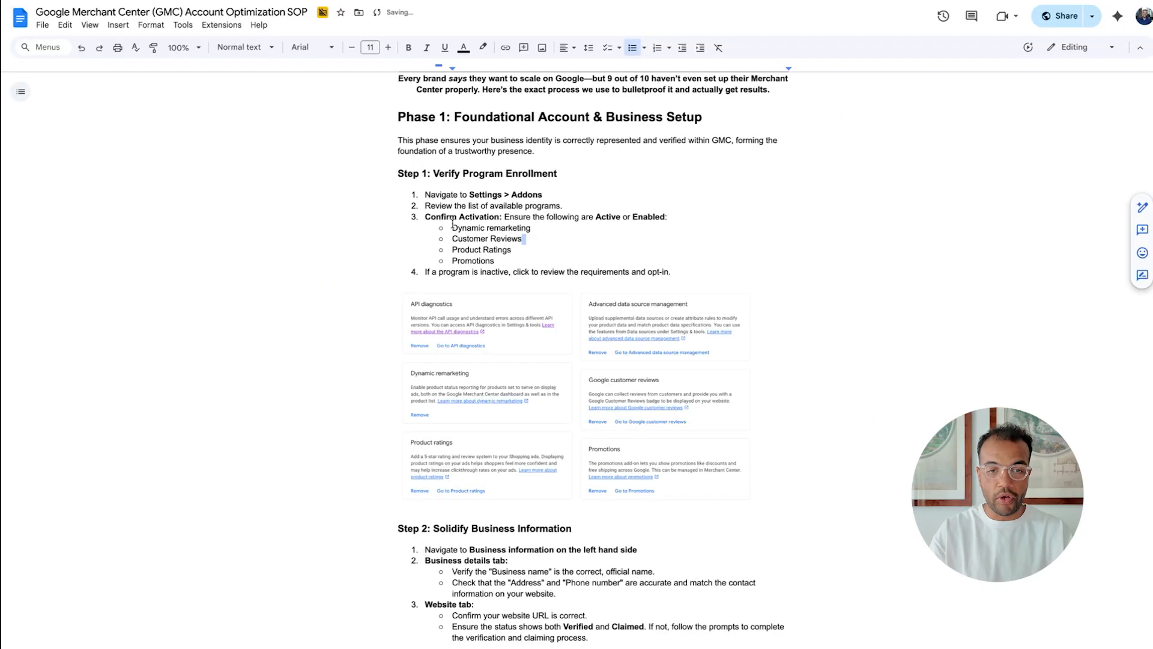
- Return to the SOP document and review the Verify Program Enrollment checklist, including the instruction for inactive programs
{"action": "left_click_drag", "start_coordinate": [451, 229], "coordinate": [524, 231]}
{"action": "left_click", "coordinate": [536, 247]}
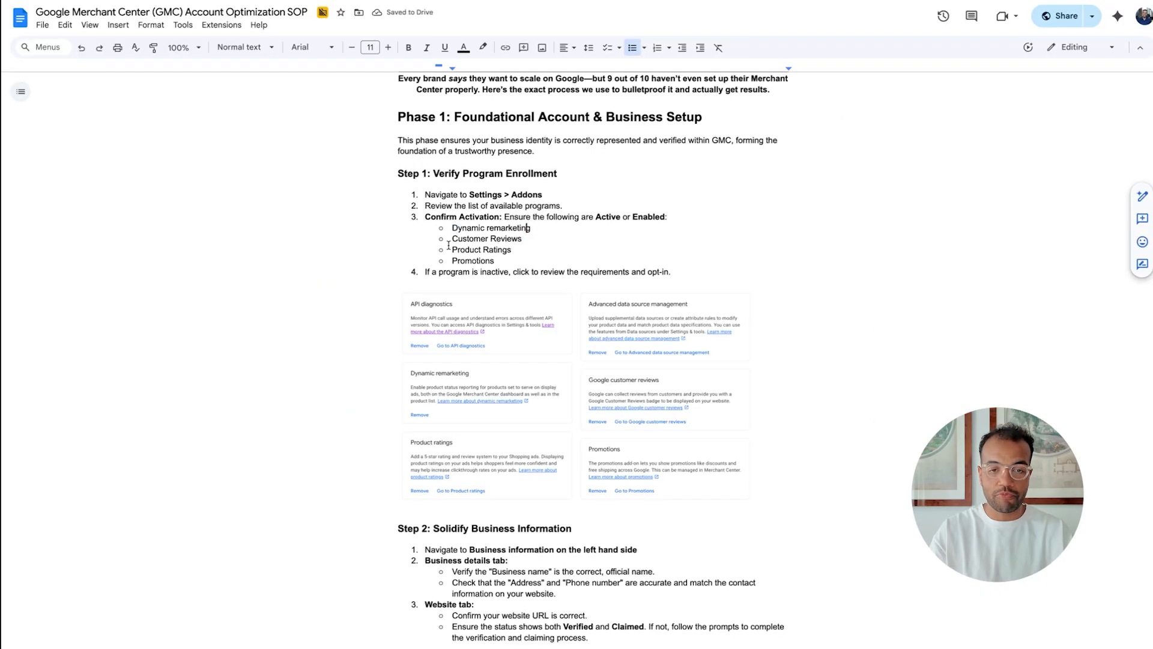
{"action": "left_click", "coordinate": [507, 262]}
{"action": "left_click_drag", "start_coordinate": [567, 273], "coordinate": [649, 273]}
{"action": "left_click", "coordinate": [532, 269]}
{"action": "left_click_drag", "start_coordinate": [477, 274], "coordinate": [591, 273]}
{"action": "left_click", "coordinate": [587, 273]}
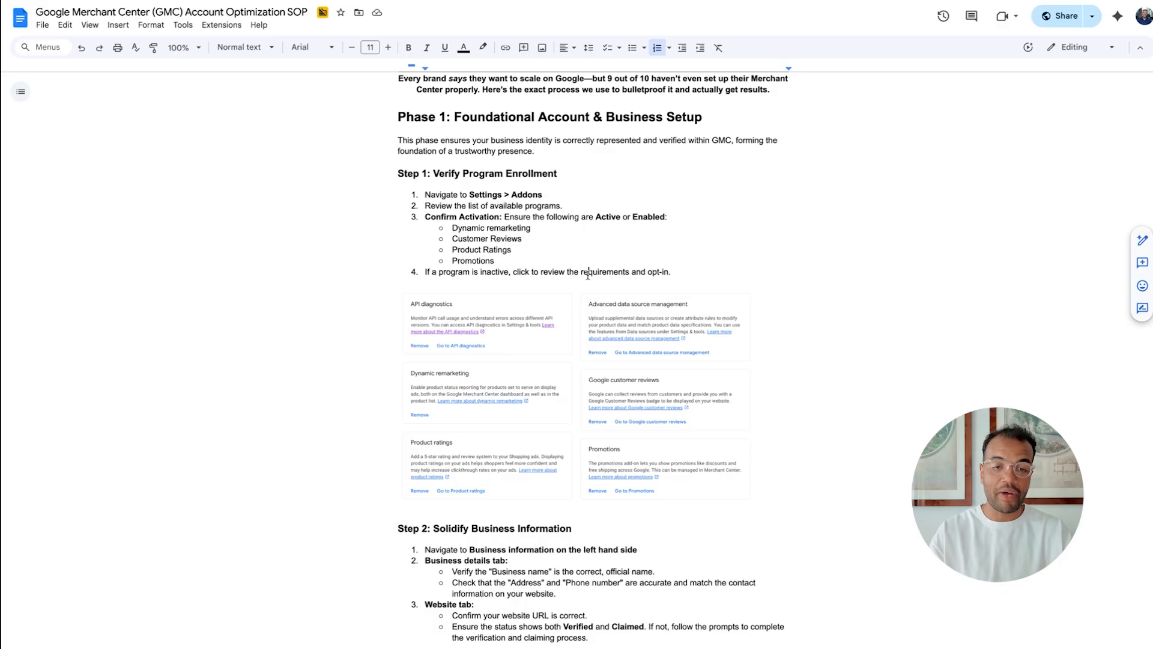
{"action": "left_click", "coordinate": [549, 250]}
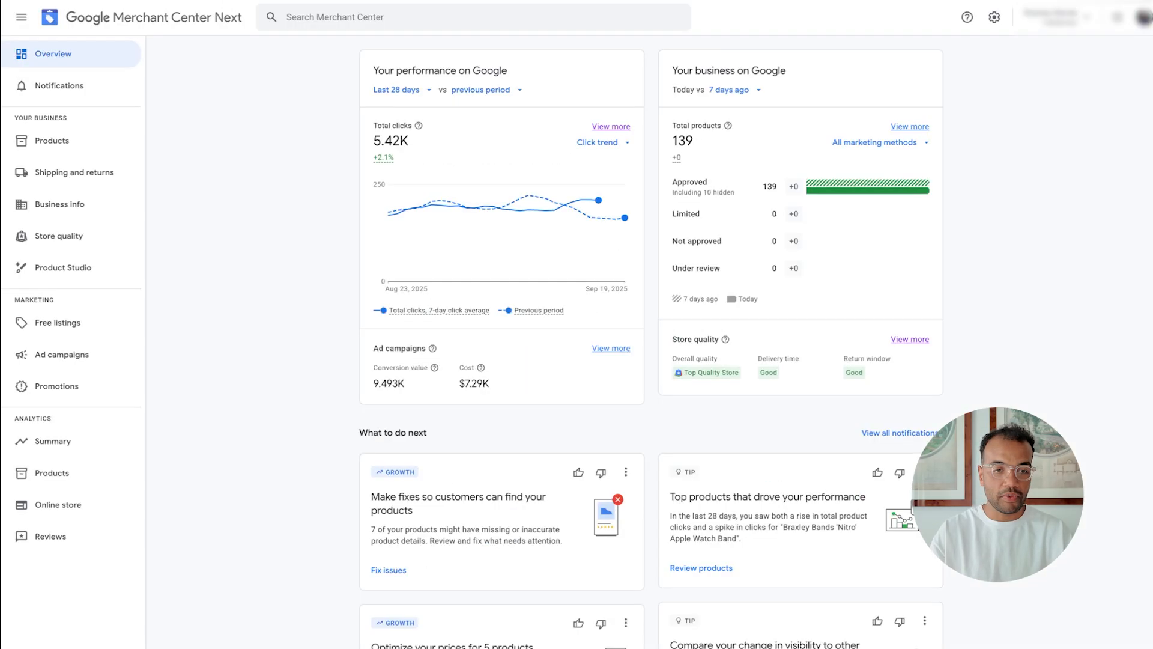
- Open the business info in Google Merchant Center and review the business details, online store and checkout sections
{"action": "left_click", "coordinate": [103, 210]}
{"action": "left_click_drag", "start_coordinate": [385, 142], "coordinate": [568, 243]}
{"action": "left_click", "coordinate": [566, 237]}
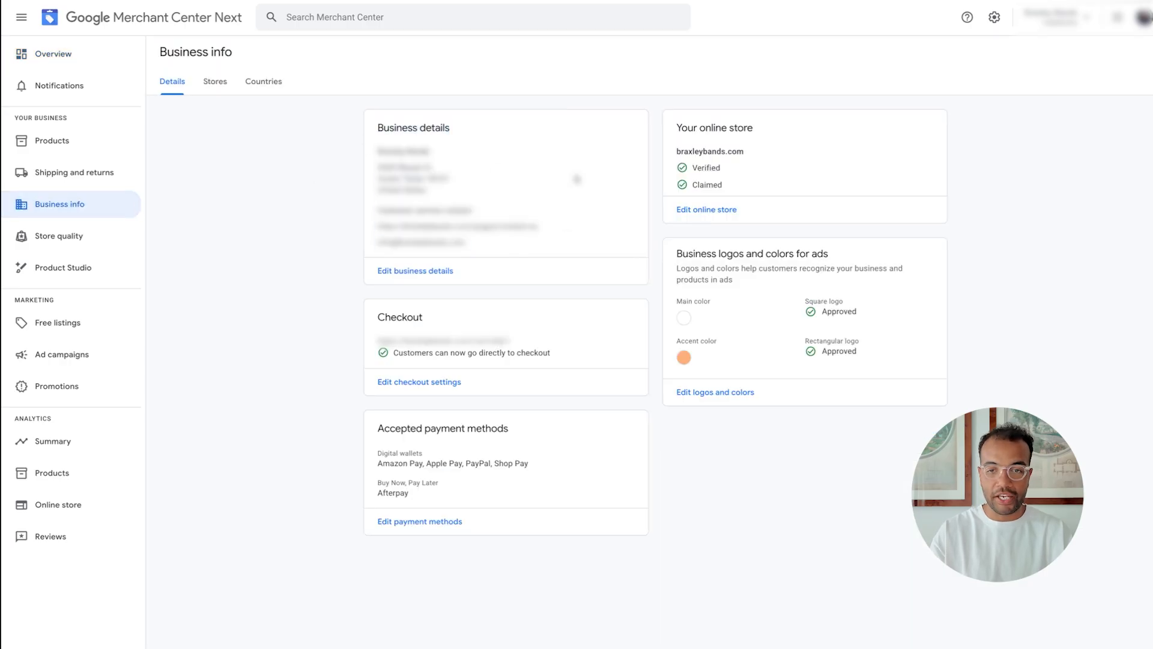
{"action": "left_click_drag", "start_coordinate": [681, 124], "coordinate": [801, 208]}
{"action": "left_click", "coordinate": [801, 208]}
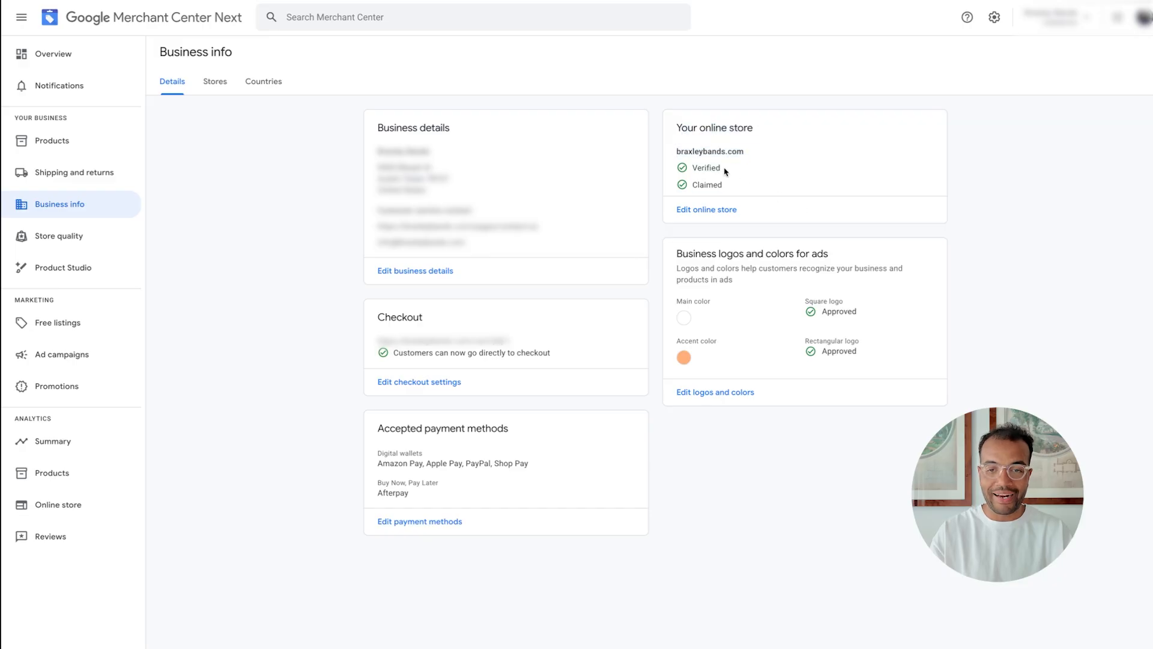
{"action": "left_click_drag", "start_coordinate": [350, 312], "coordinate": [522, 370]}
{"action": "left_click", "coordinate": [548, 385]}
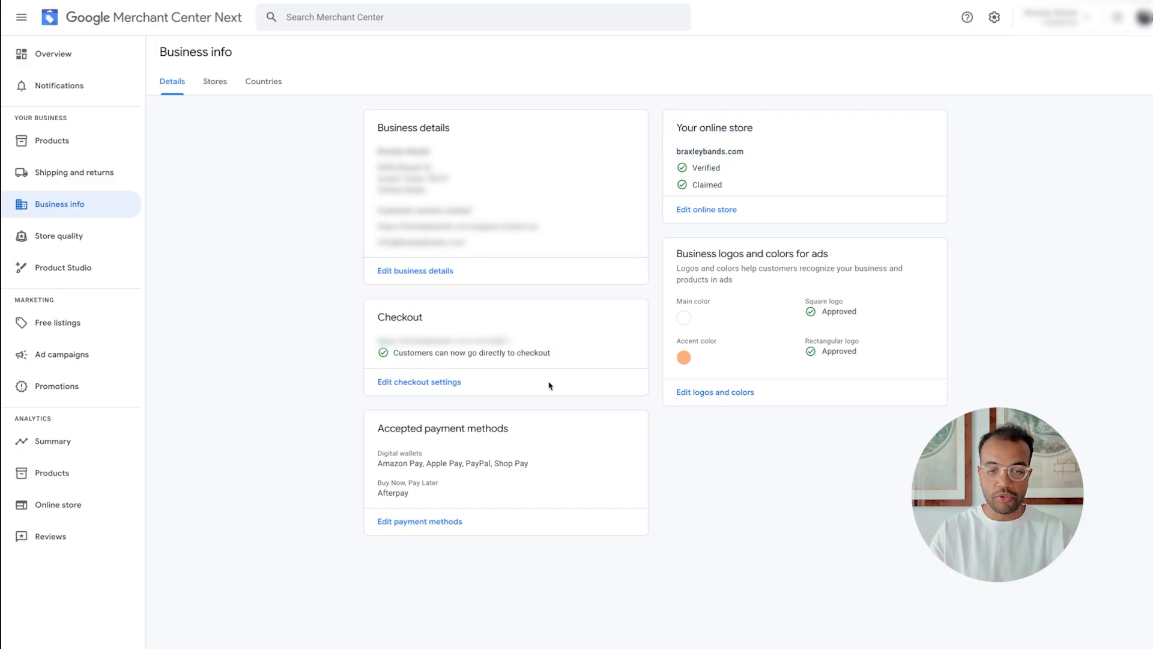
- Review the accepted payment methods and the summary of business logos and colors for ads
{"action": "left_click_drag", "start_coordinate": [384, 436], "coordinate": [593, 520]}
{"action": "left_click", "coordinate": [806, 484]}
{"action": "left_click_drag", "start_coordinate": [675, 239], "coordinate": [862, 358]}
{"action": "left_click", "coordinate": [863, 358]}
{"action": "left_click_drag", "start_coordinate": [911, 431], "coordinate": [697, 267]}
{"action": "left_click", "coordinate": [697, 267]}
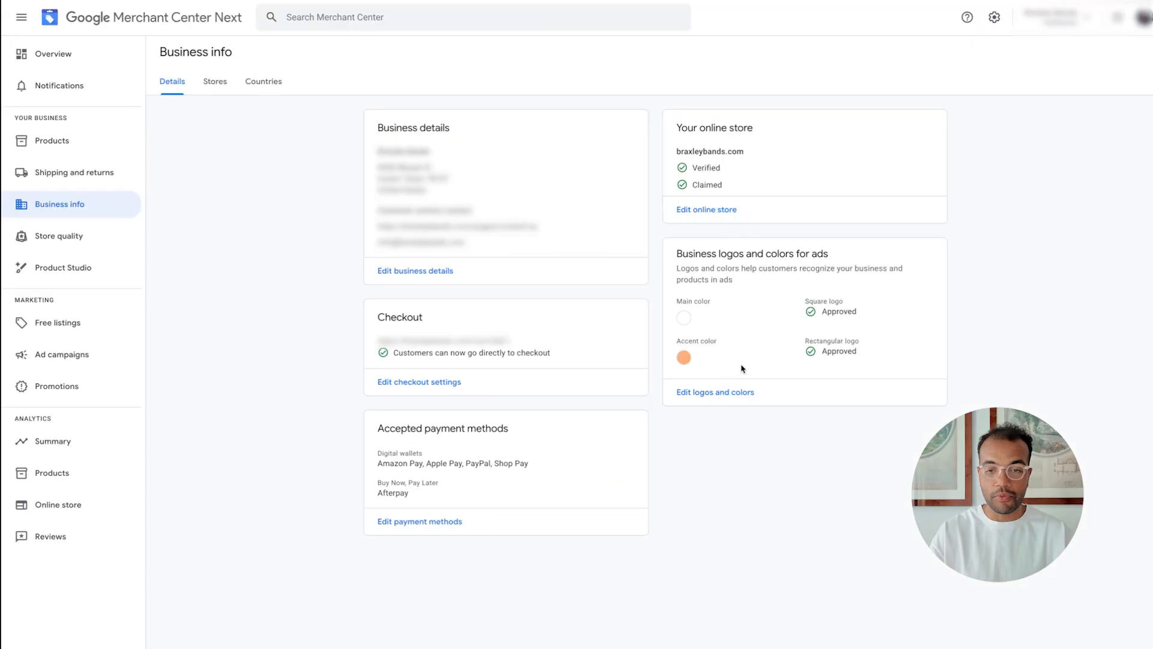
- Open the business logos and colors for ads for editing and look over the page
{"action": "left_click", "coordinate": [722, 398]}
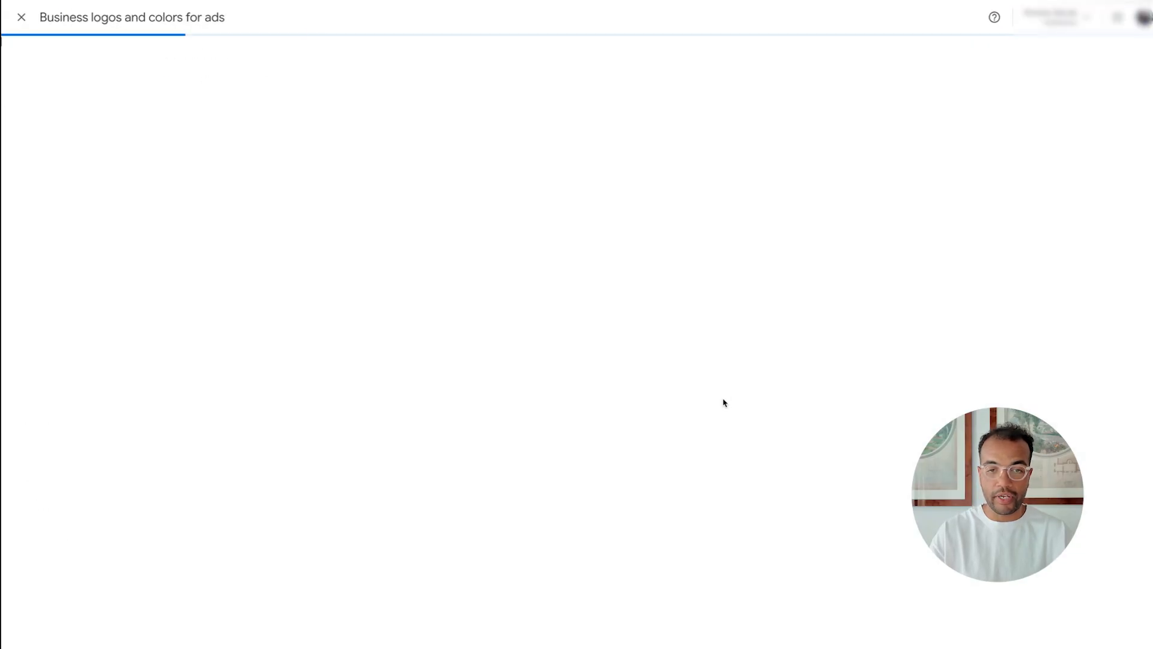
{"action": "left_click_drag", "start_coordinate": [299, 102], "coordinate": [386, 85]}
{"action": "left_click", "coordinate": [386, 84]}
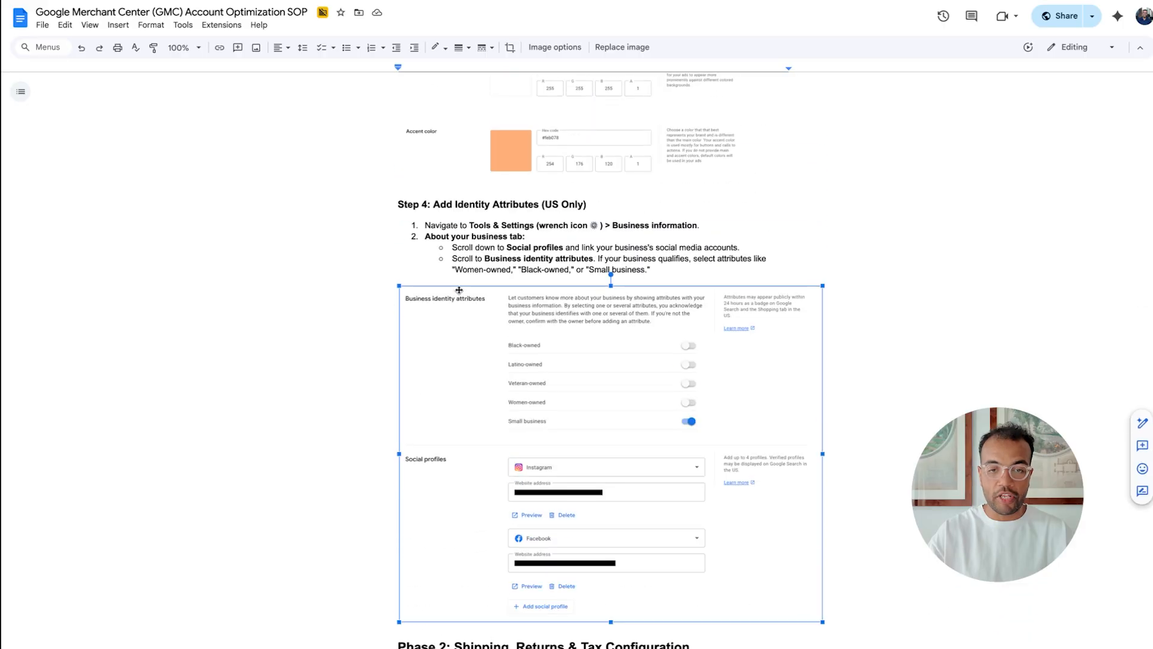
- Switch to the SOP document and read Step 4 on adding identity attributes and social profiles
{"action": "scroll", "coordinate": [459, 290], "scroll_direction": "down", "scroll_amount": 1}
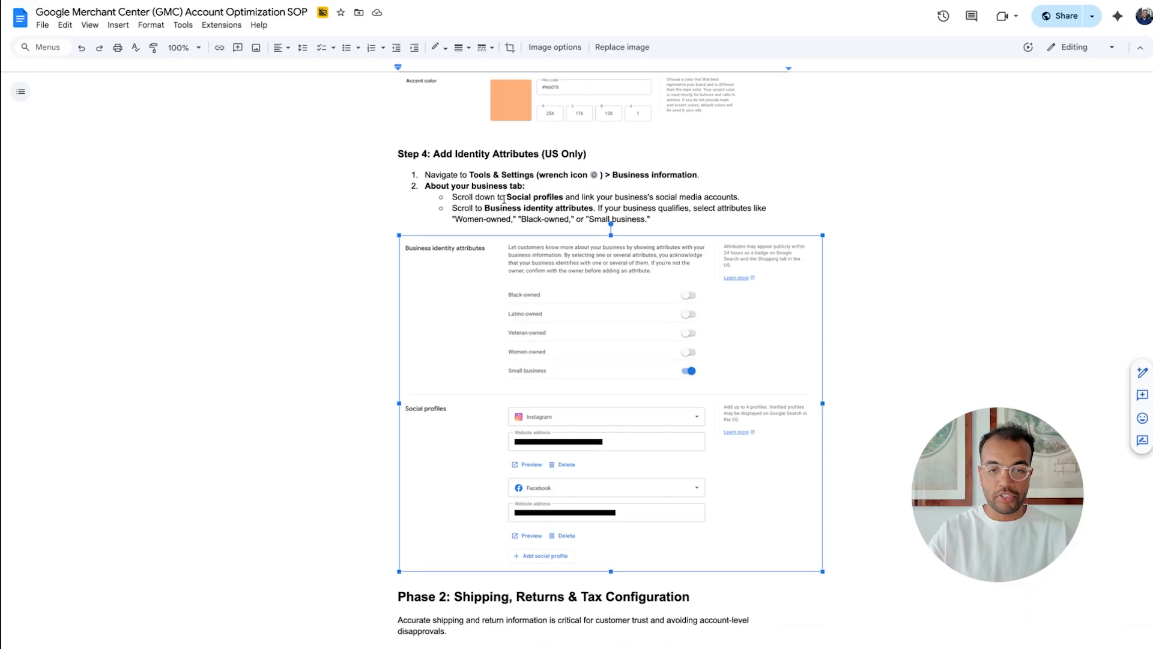
{"action": "left_click", "coordinate": [472, 168]}
{"action": "left_click_drag", "start_coordinate": [594, 208], "coordinate": [501, 186]}
{"action": "left_click", "coordinate": [501, 186]}
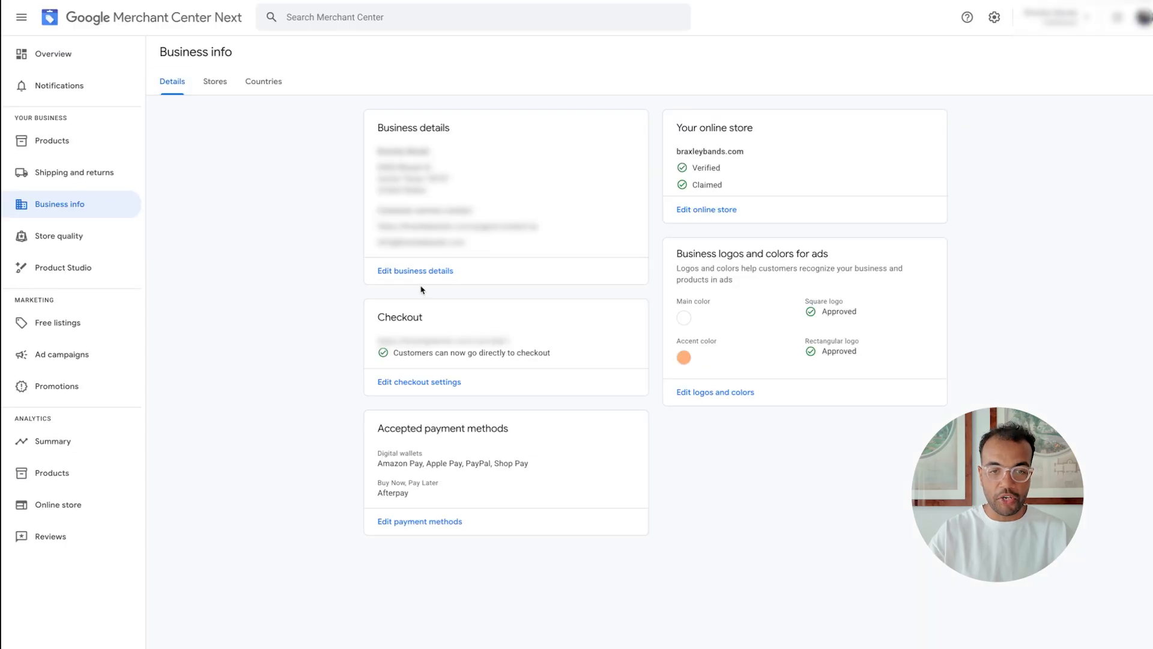
- Open the business details for editing in Google Merchant Center and look for the identity attributes and social profiles
{"action": "left_click", "coordinate": [414, 271]}
{"action": "scroll", "coordinate": [246, 281], "scroll_direction": "down", "scroll_amount": 9}
{"action": "left_click_drag", "start_coordinate": [269, 130], "coordinate": [411, 144]}
{"action": "left_click", "coordinate": [411, 144]}
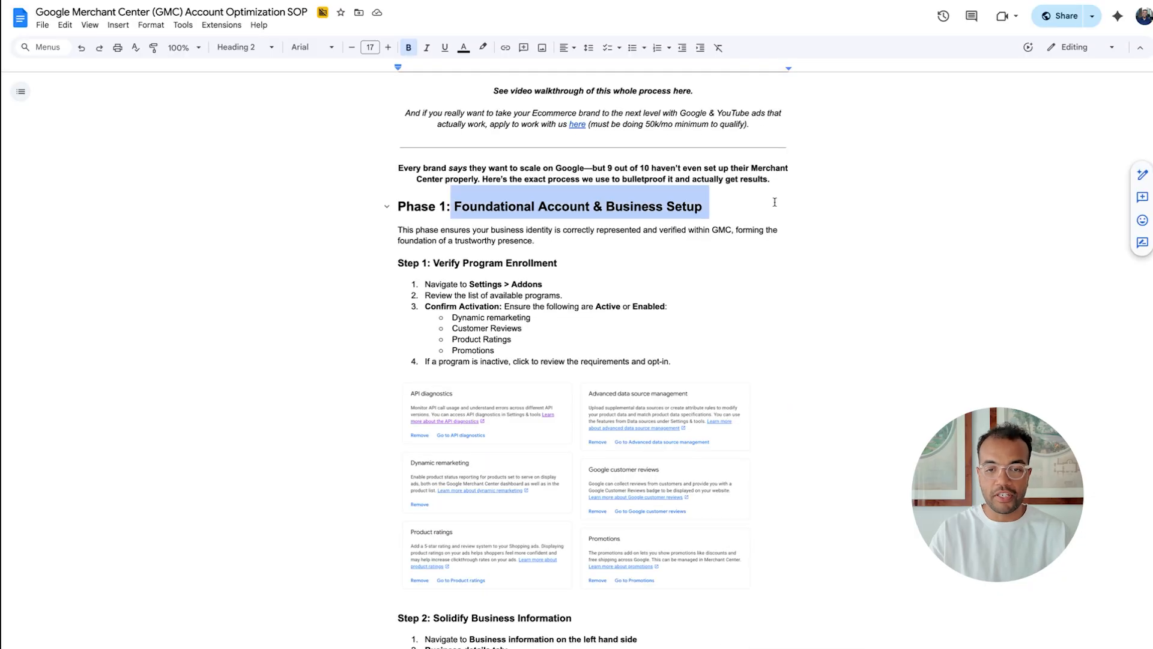
- Go to Phase 2, Shipping, Returns & Tax Configuration, in the SOP document
{"action": "scroll", "coordinate": [775, 202], "scroll_direction": "down", "scroll_amount": 20}
{"action": "scroll", "coordinate": [775, 201], "scroll_direction": "down", "scroll_amount": 7}
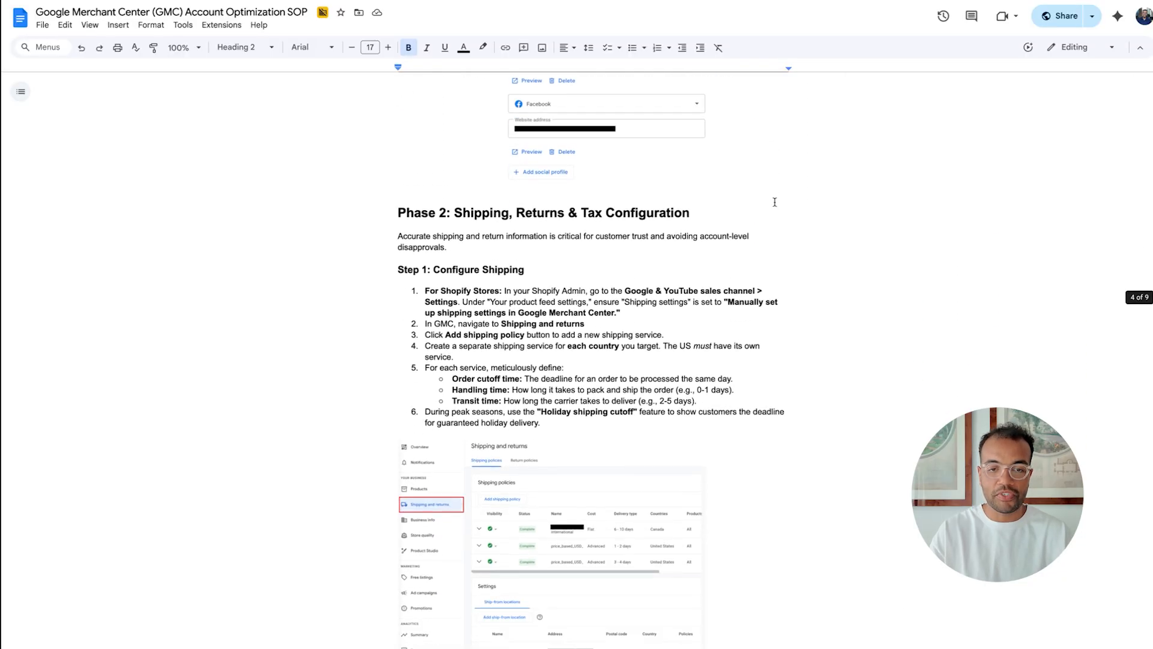
{"action": "left_click_drag", "start_coordinate": [493, 196], "coordinate": [658, 196]}
{"action": "left_click", "coordinate": [659, 197]}
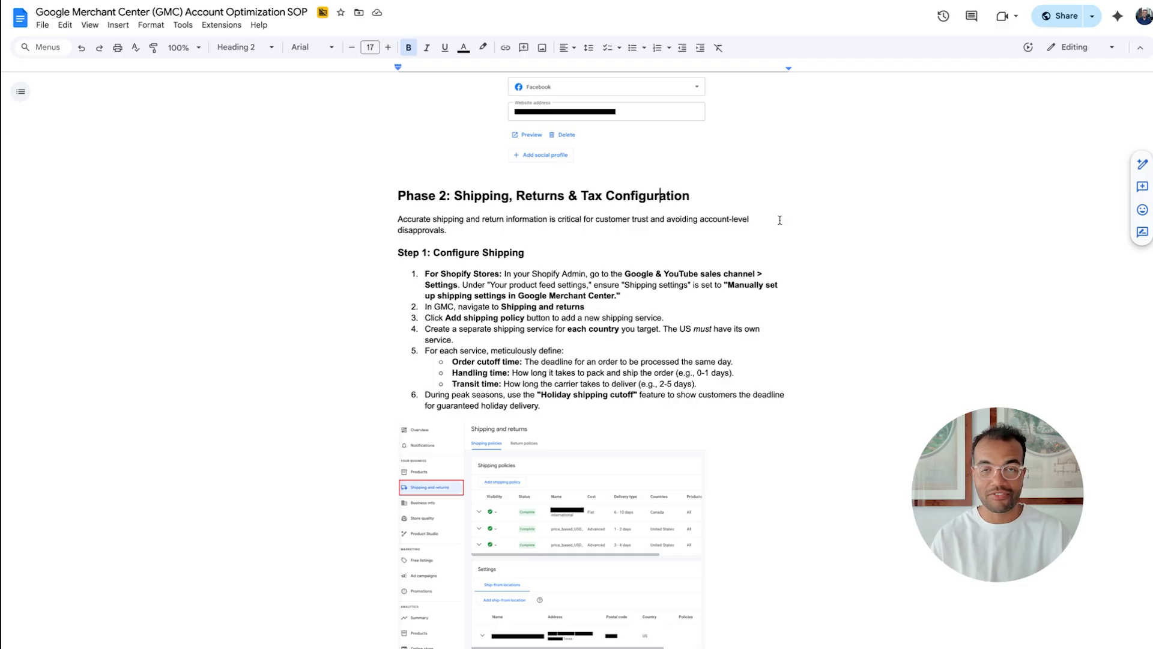
- Read the Shopify instructions under Configure Shipping, covering the Google & YouTube sales channel and manual shipping settings
{"action": "scroll", "coordinate": [780, 220], "scroll_direction": "down", "scroll_amount": 1}
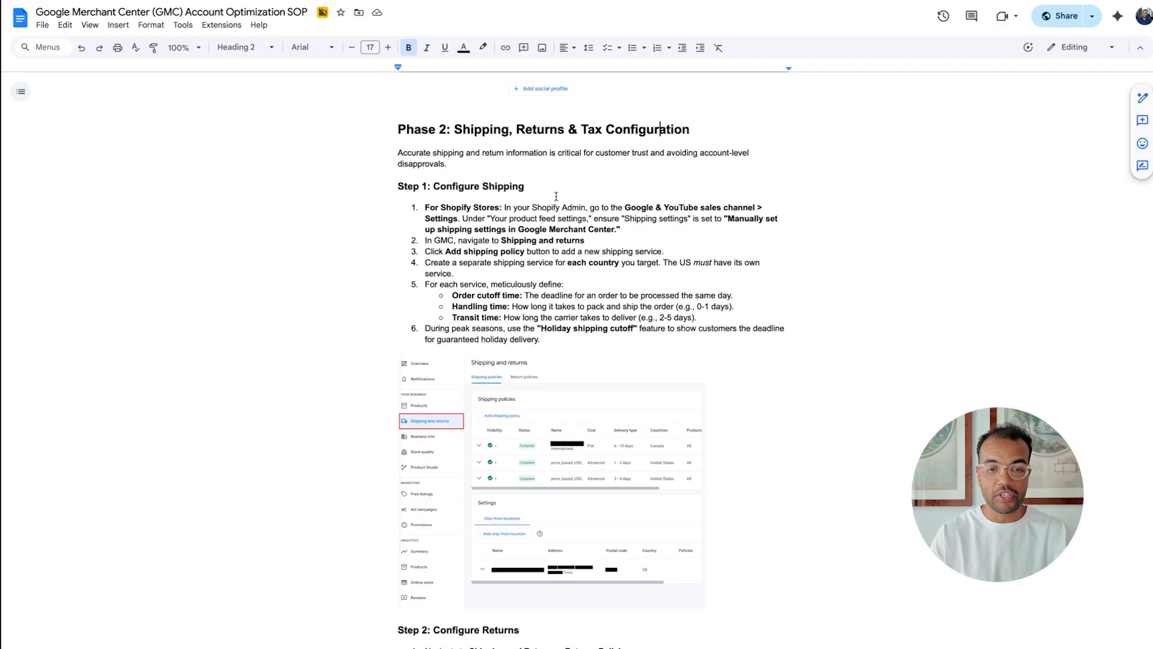
{"action": "left_click_drag", "start_coordinate": [516, 208], "coordinate": [638, 210]}
{"action": "left_click", "coordinate": [637, 209]}
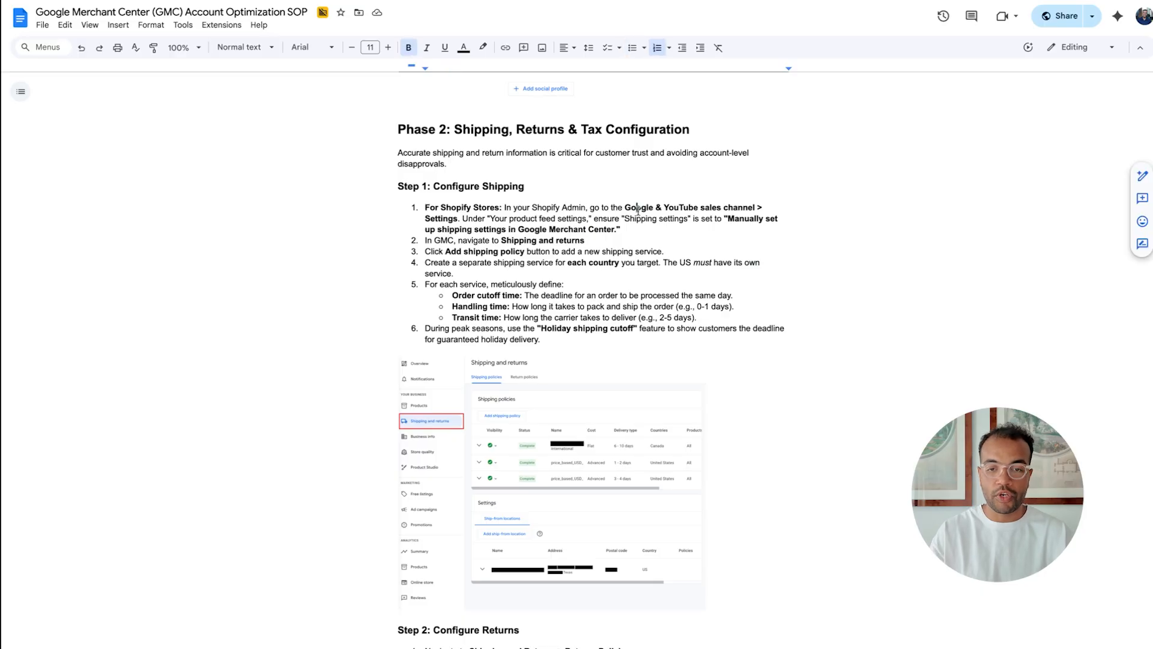
{"action": "left_click_drag", "start_coordinate": [484, 219], "coordinate": [573, 218]}
{"action": "left_click", "coordinate": [569, 216]}
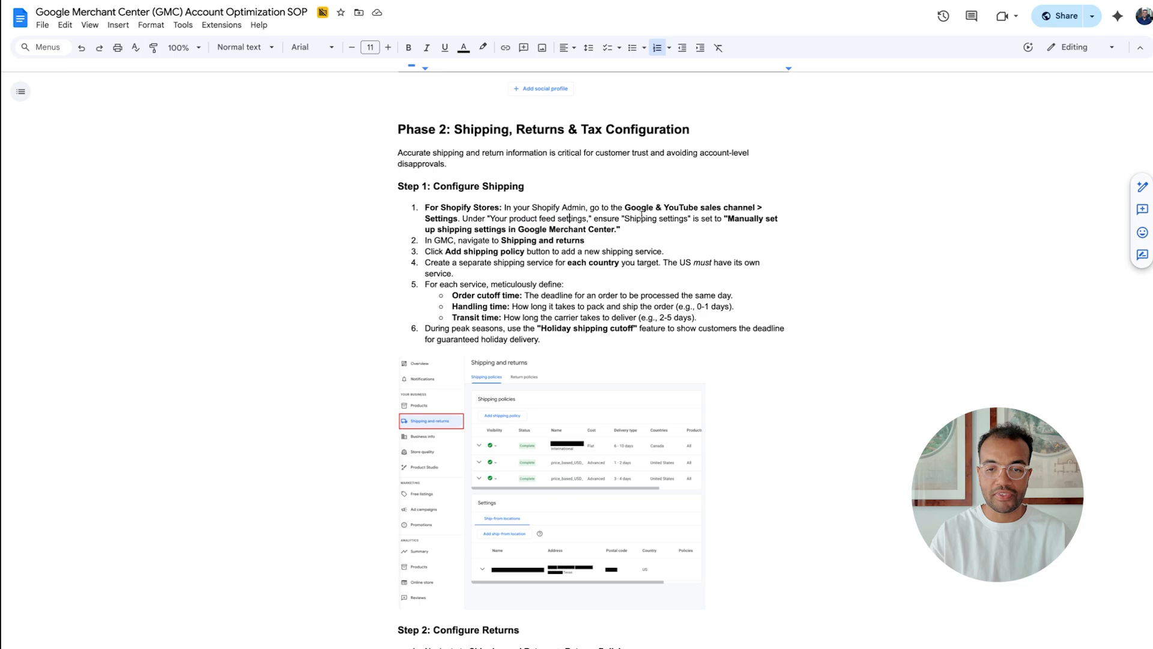
{"action": "left_click_drag", "start_coordinate": [727, 219], "coordinate": [730, 228]}
{"action": "left_click", "coordinate": [731, 228]}
{"action": "left_click_drag", "start_coordinate": [625, 207], "coordinate": [689, 218]}
{"action": "left_click", "coordinate": [641, 221]}
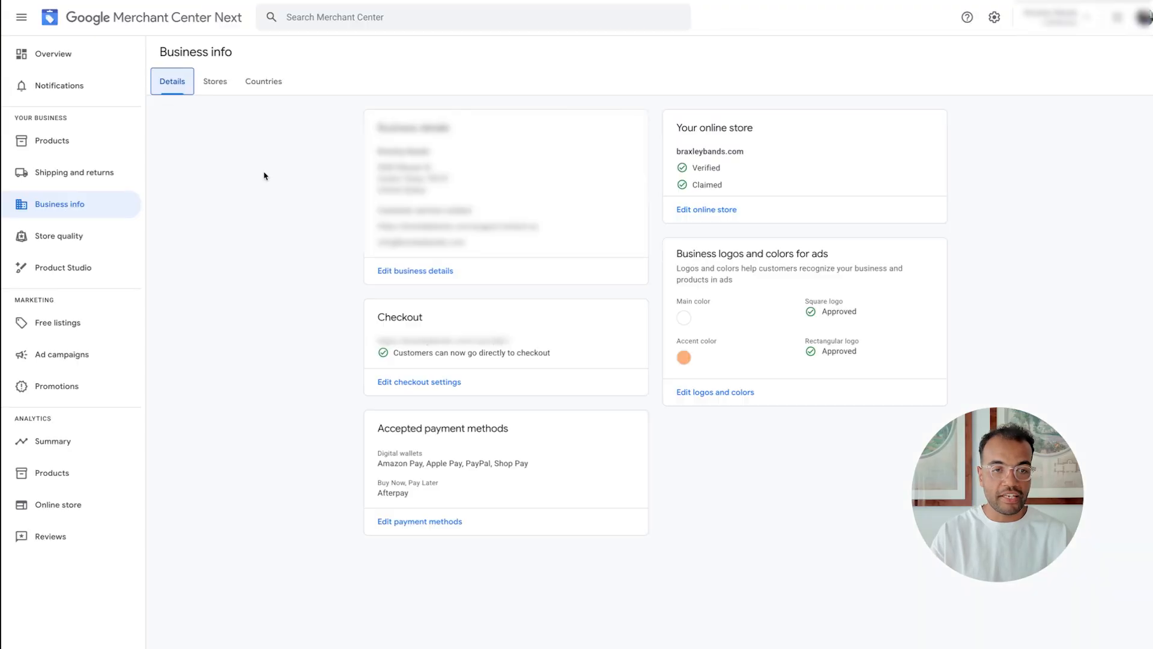
- Open Shipping and returns in Google Merchant Center and review the shipping policies, ship-from settings and return policies
{"action": "left_click", "coordinate": [114, 179]}
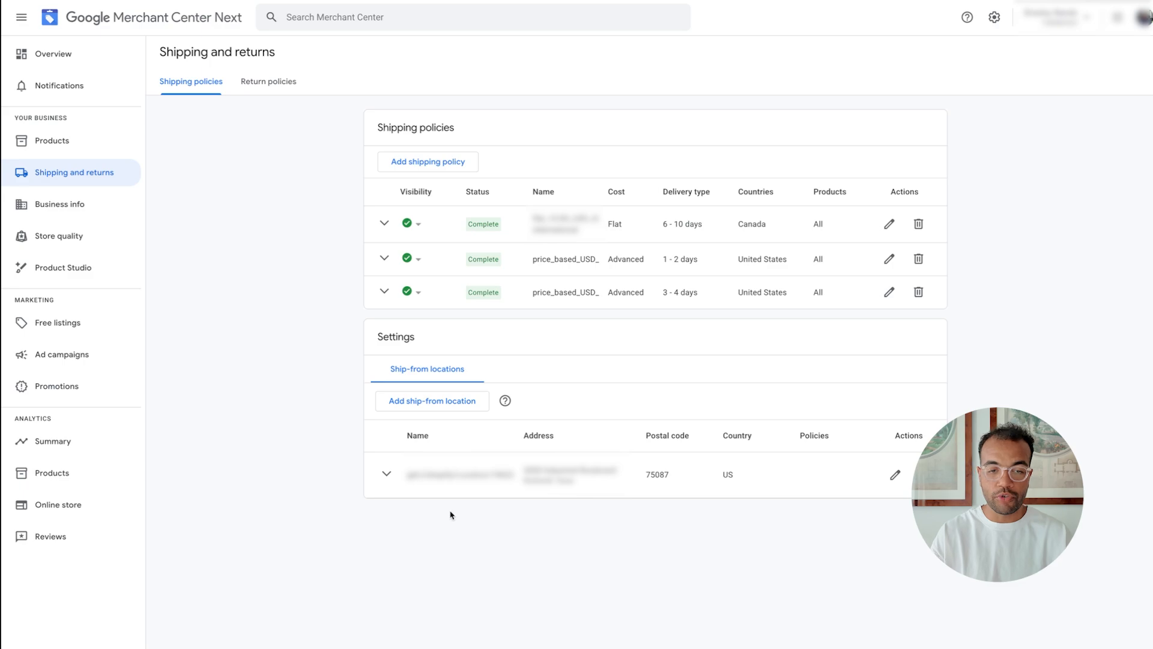
{"action": "left_click_drag", "start_coordinate": [368, 340], "coordinate": [478, 336]}
{"action": "left_click", "coordinate": [478, 337]}
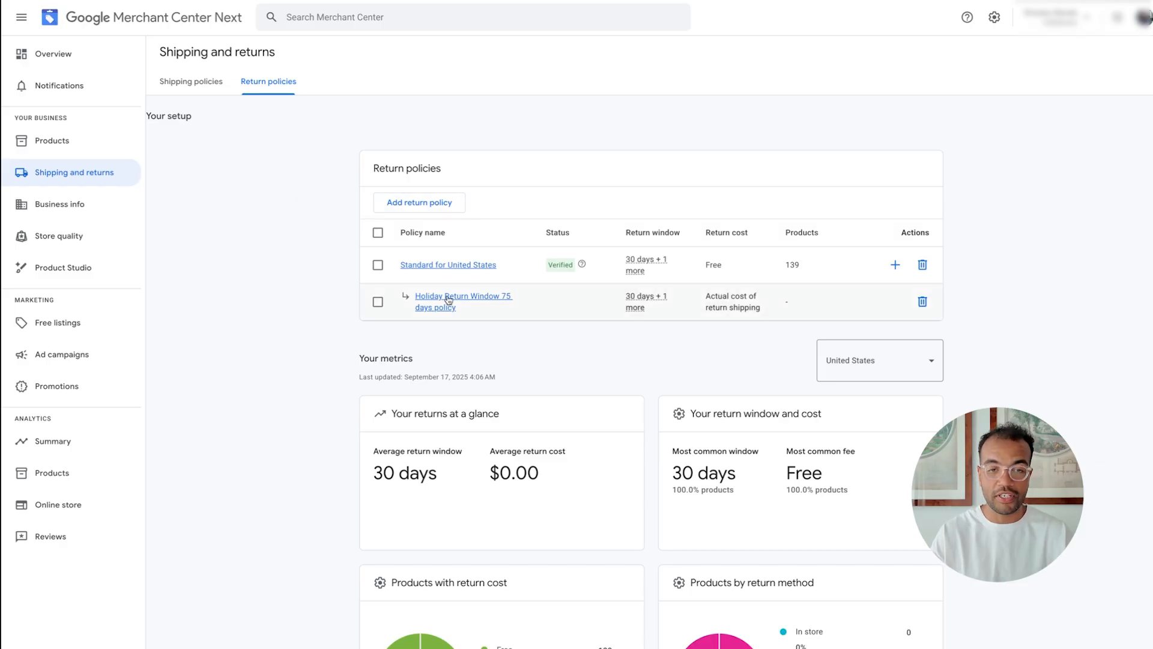
{"action": "left_click_drag", "start_coordinate": [362, 175], "coordinate": [494, 174]}
{"action": "left_click", "coordinate": [495, 174]}
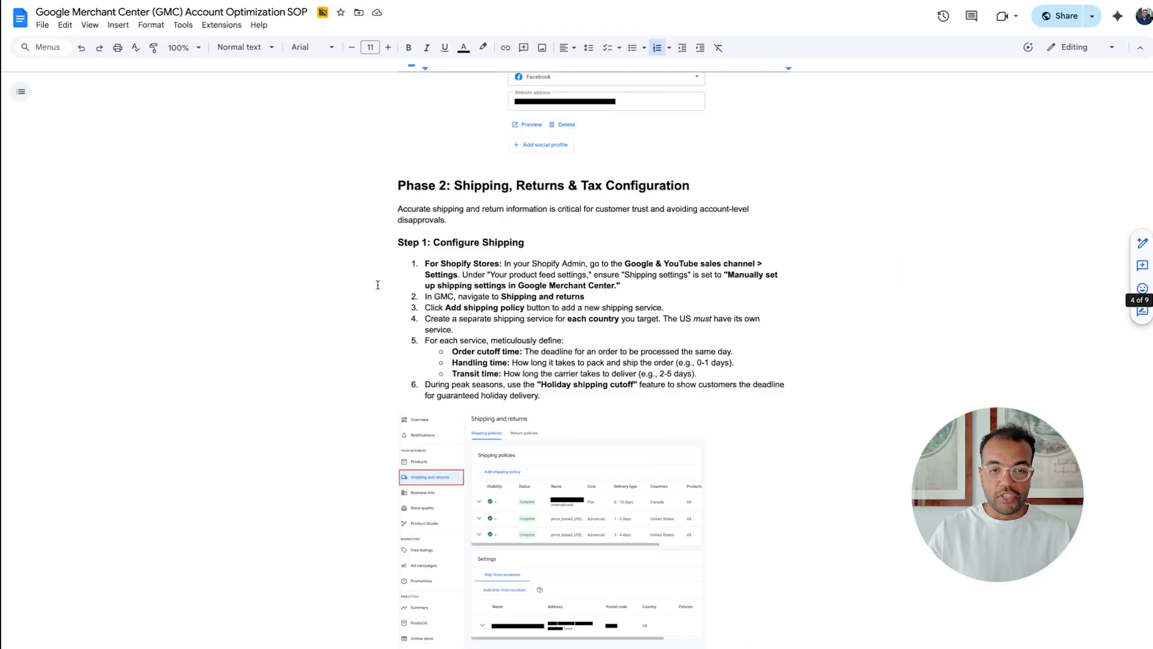
- Go back to the SOP document and read on through Phase 3, Product Feed Health & Optimization
{"action": "scroll", "coordinate": [361, 262], "scroll_direction": "down", "scroll_amount": 10}
{"action": "scroll", "coordinate": [361, 263], "scroll_direction": "up", "scroll_amount": 2}
{"action": "left_click", "coordinate": [339, 141]}
{"action": "left_click", "coordinate": [556, 133]}
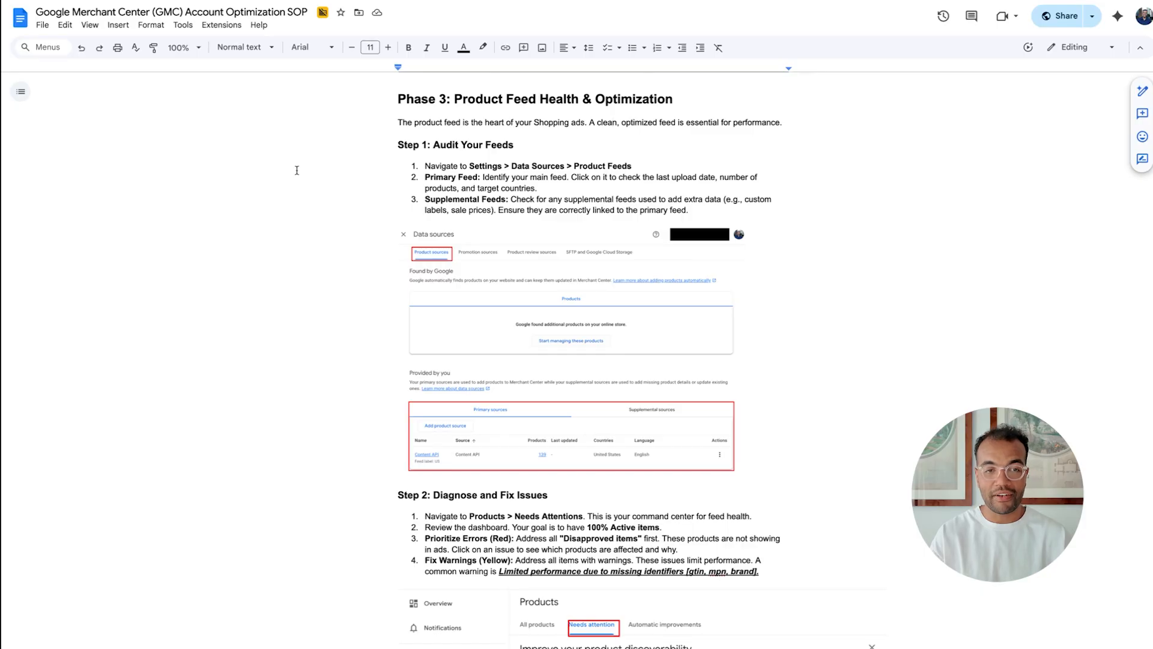
{"action": "scroll", "coordinate": [296, 170], "scroll_direction": "down", "scroll_amount": 1}
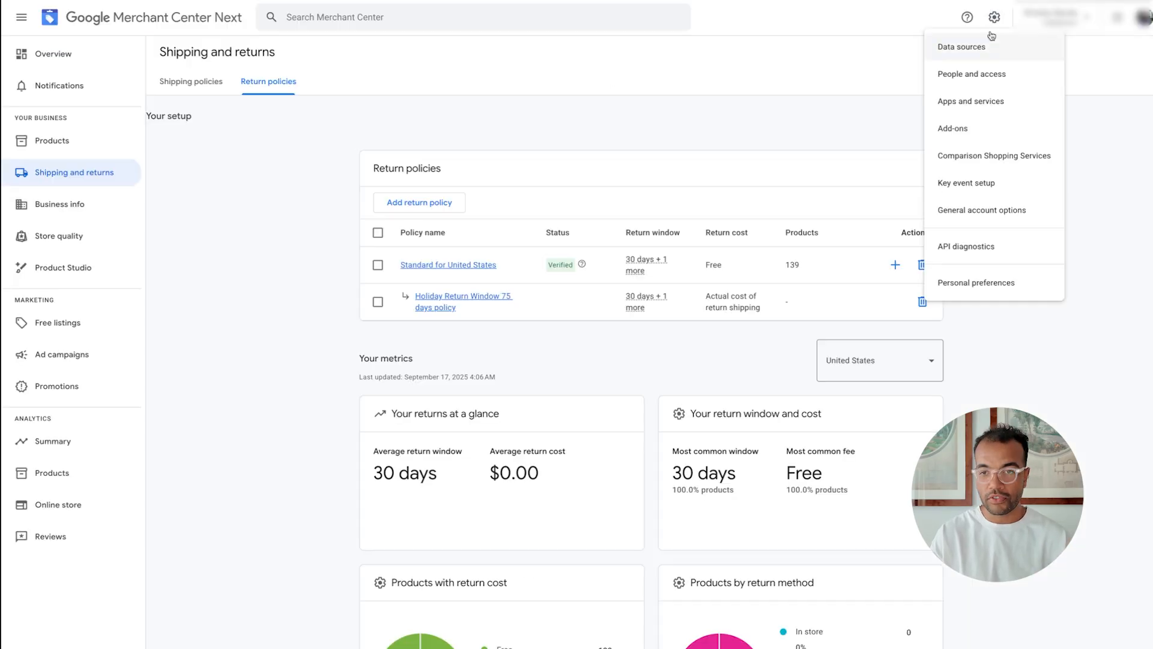
- Open Data sources from the Merchant Center settings and review the Found by Google products and the primary product sources
{"action": "left_click", "coordinate": [995, 18]}
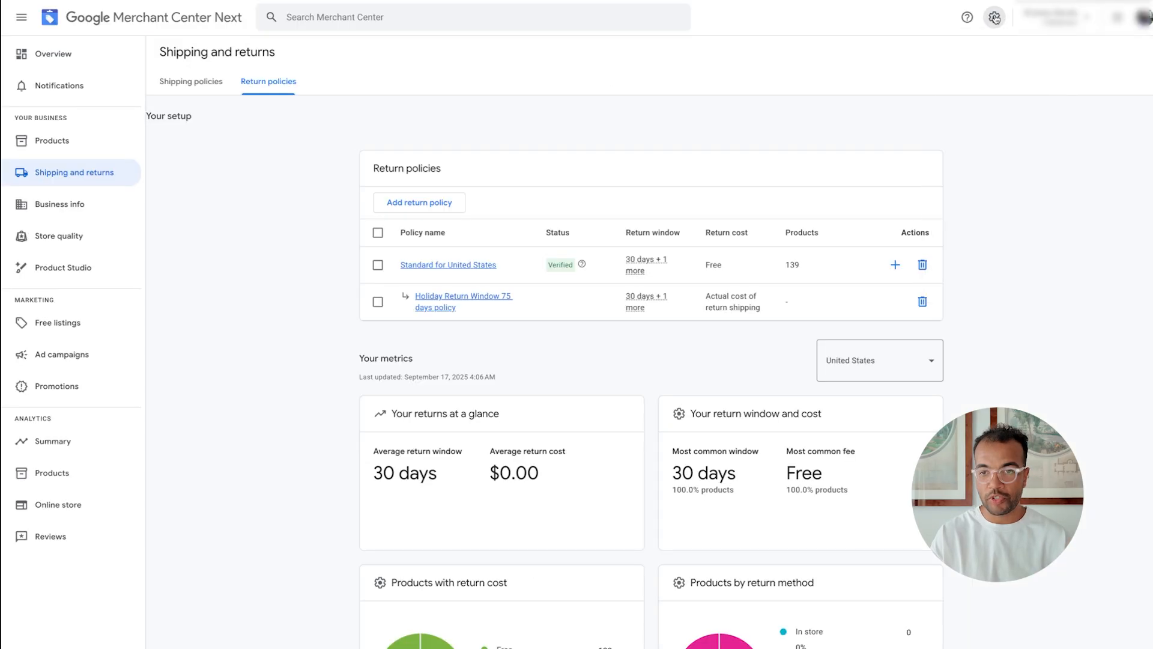
{"action": "left_click", "coordinate": [995, 18]}
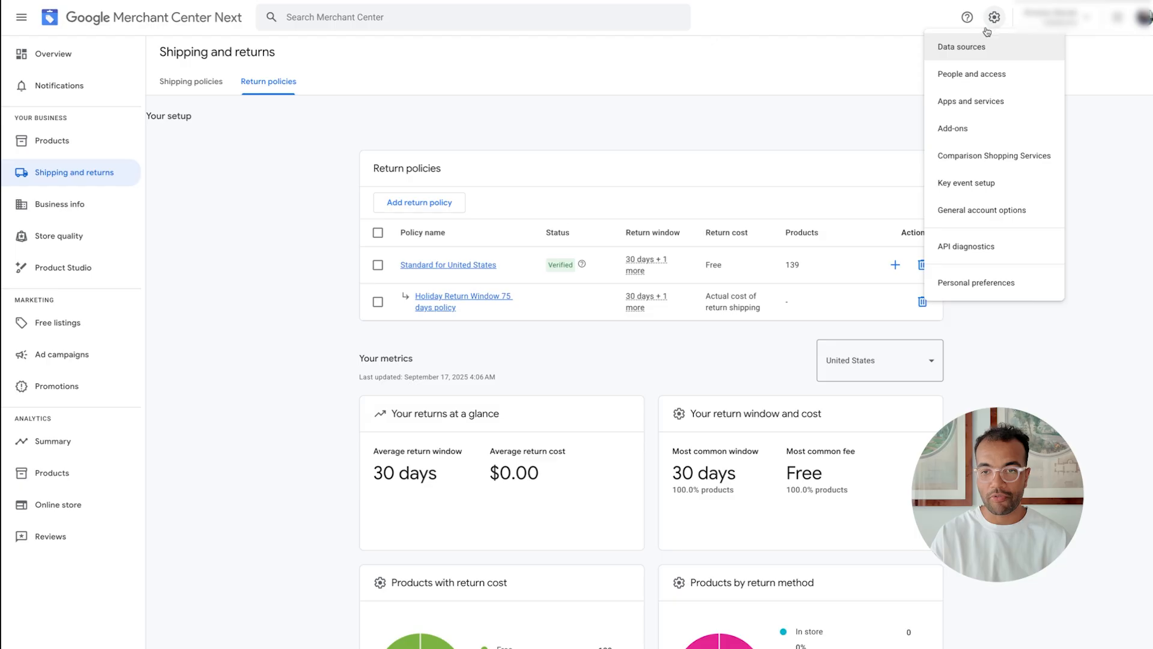
{"action": "left_click", "coordinate": [967, 46]}
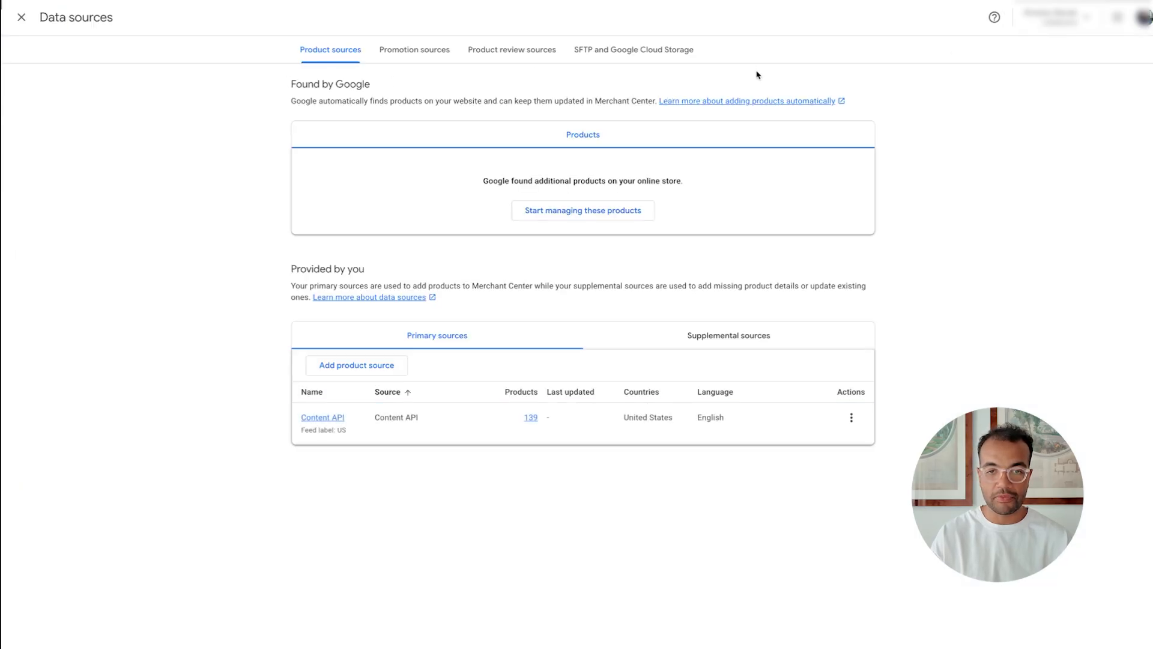
{"action": "left_click_drag", "start_coordinate": [322, 245], "coordinate": [258, 273]}
{"action": "left_click", "coordinate": [258, 273]}
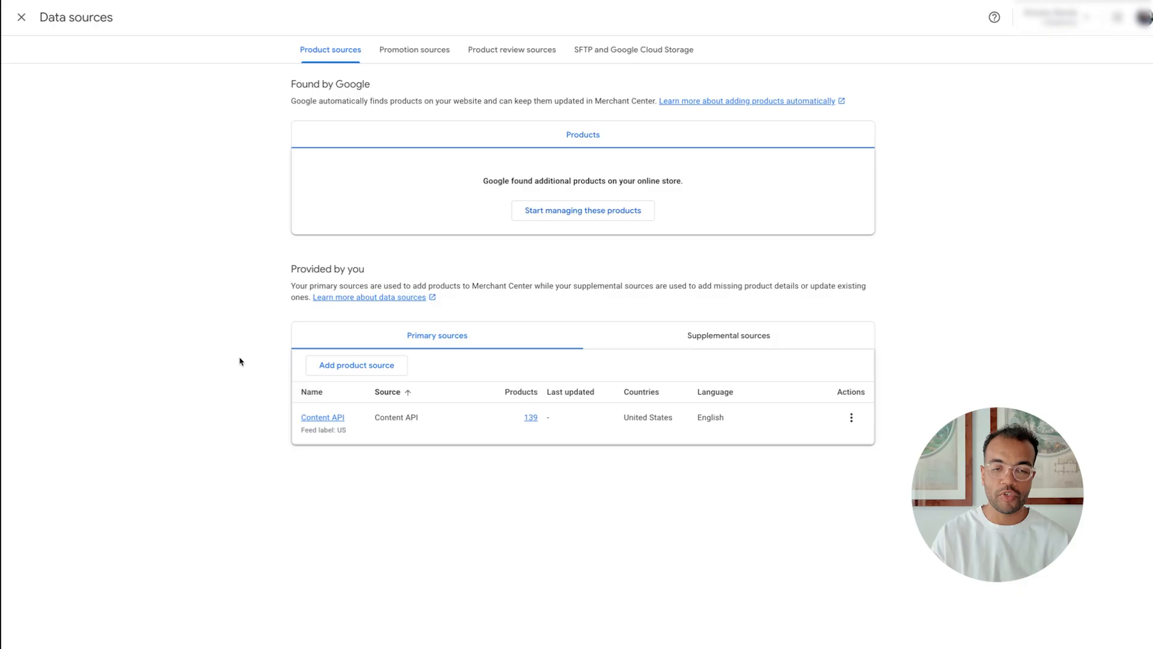
- Check the promotion sources and product review sources under Data sources
{"action": "left_click", "coordinate": [421, 55]}
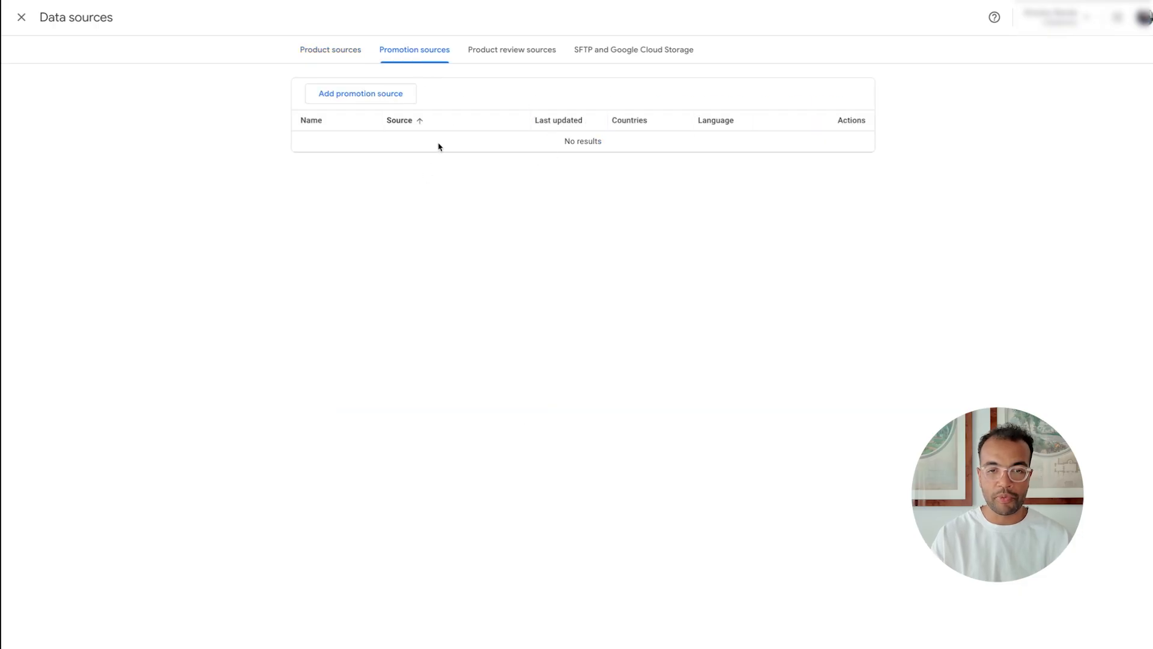
{"action": "left_click_drag", "start_coordinate": [541, 141], "coordinate": [664, 142]}
{"action": "left_click", "coordinate": [664, 142]}
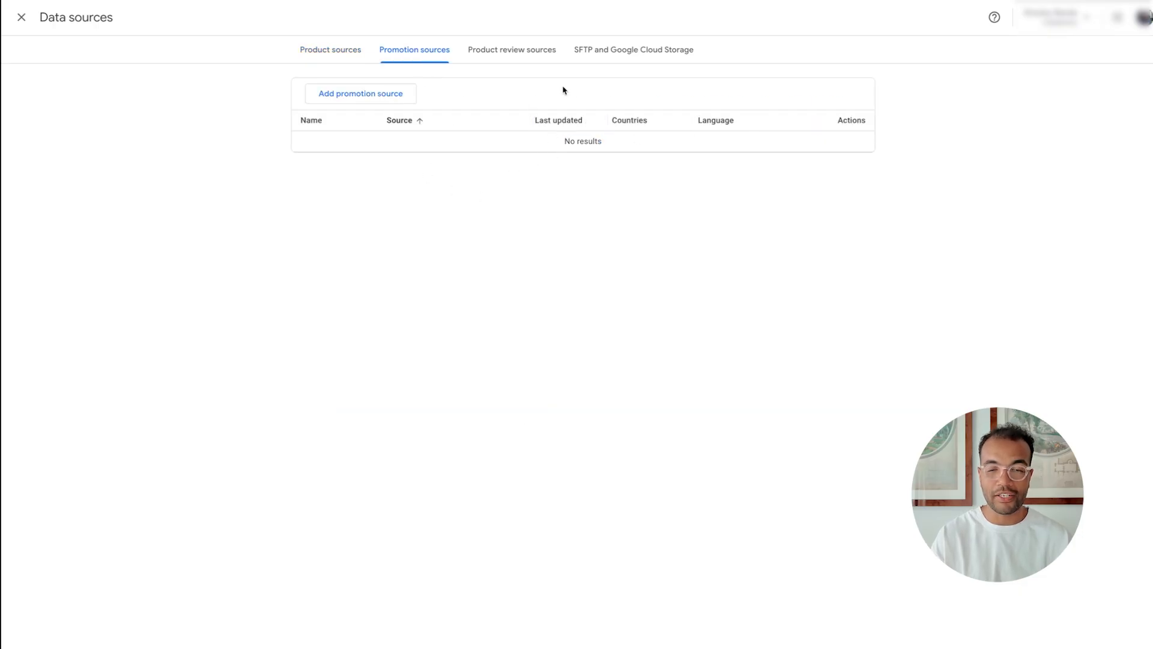
{"action": "left_click", "coordinate": [512, 50]}
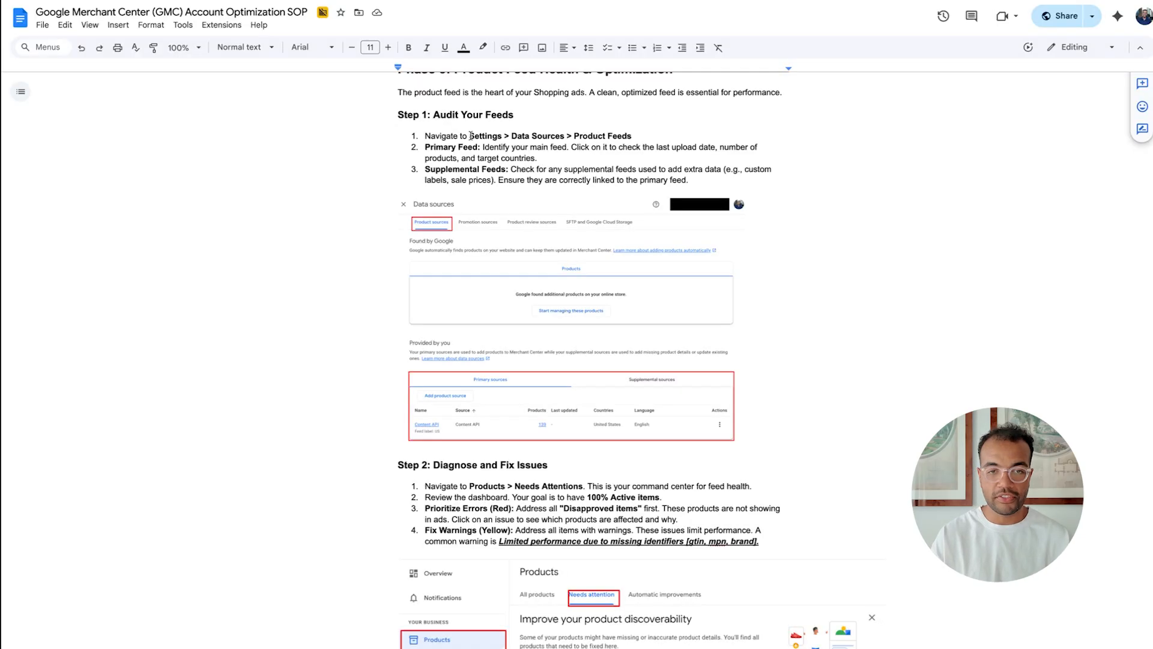
- Read the primary and supplemental feed instructions under Step 1: Audit Your Feeds in the SOP document, continuing to Step 2
{"action": "left_click_drag", "start_coordinate": [425, 147], "coordinate": [501, 158]}
{"action": "left_click", "coordinate": [501, 158]}
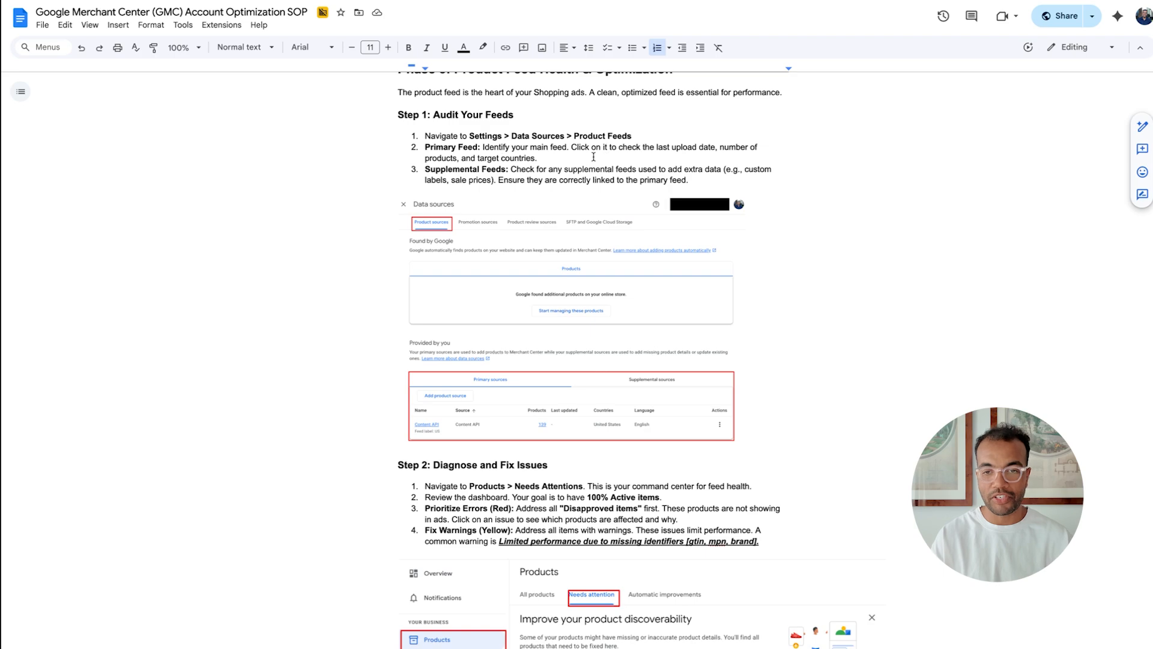
{"action": "left_click", "coordinate": [579, 180]}
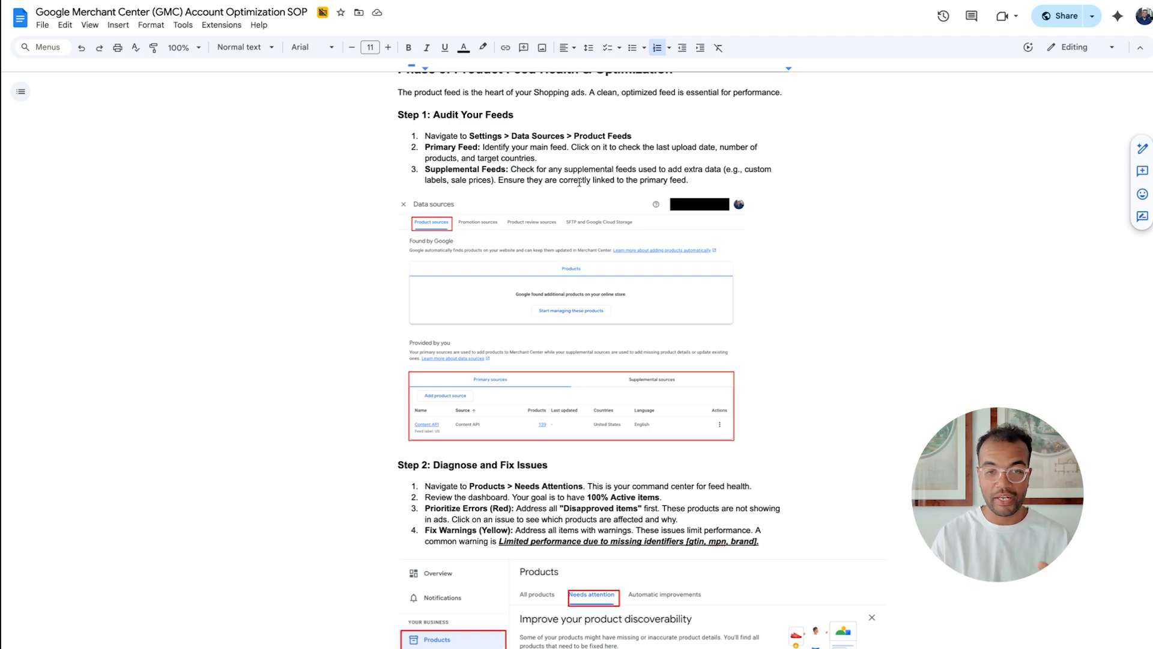
{"action": "scroll", "coordinate": [319, 271], "scroll_direction": "down", "scroll_amount": 4}
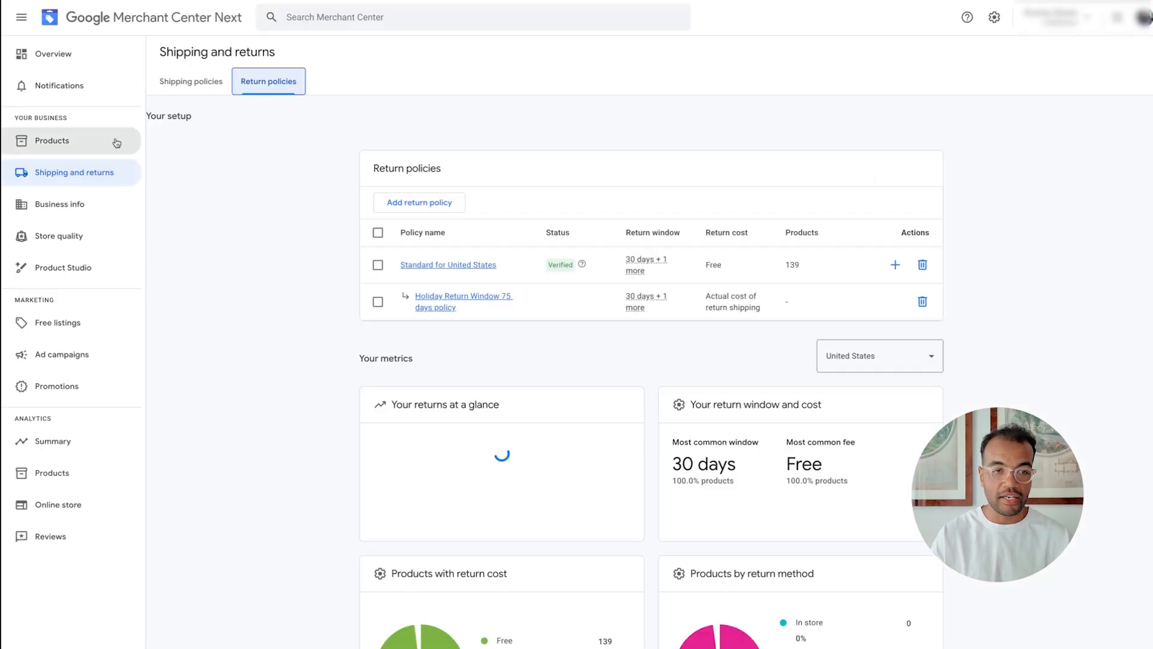
- Open the products that need attention in Merchant Center and review the suggested fixes and the affected product list
{"action": "left_click", "coordinate": [114, 140]}
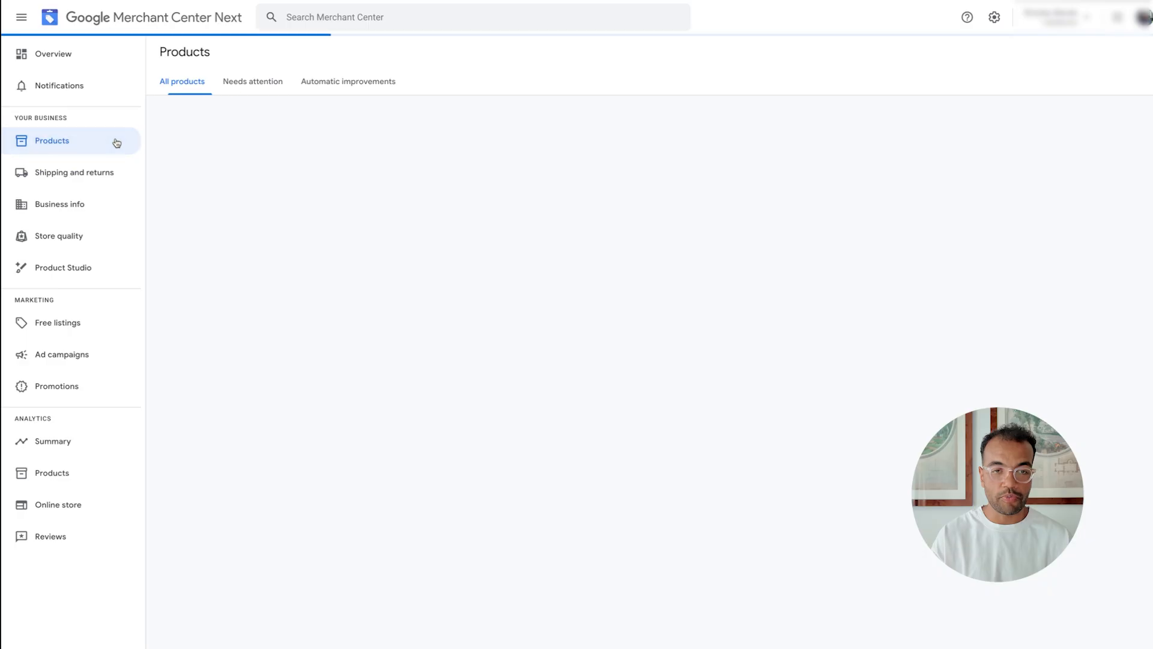
{"action": "left_click", "coordinate": [260, 86]}
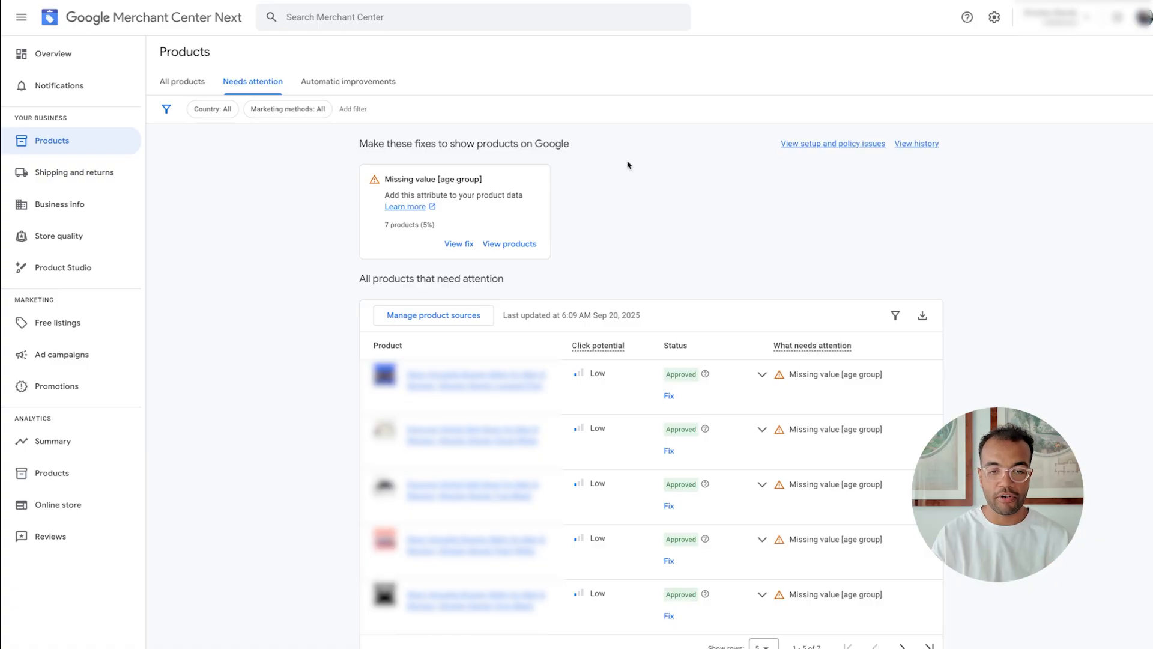
{"action": "scroll", "coordinate": [628, 165], "scroll_direction": "down", "scroll_amount": 1}
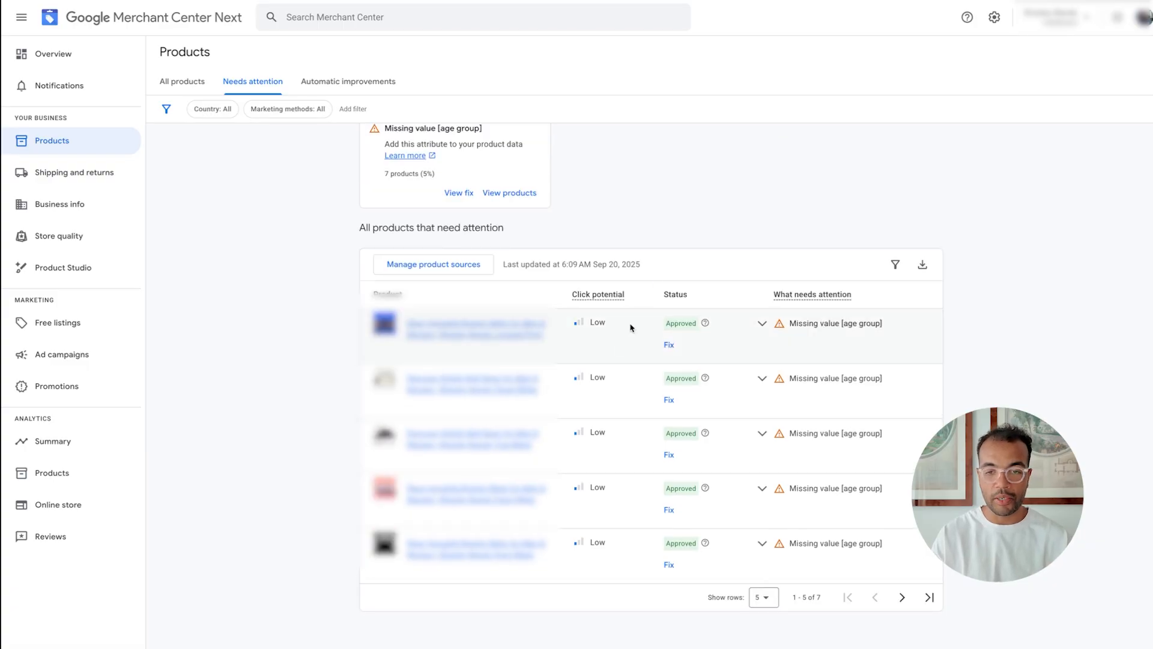
{"action": "scroll", "coordinate": [742, 359], "scroll_direction": "up", "scroll_amount": 1}
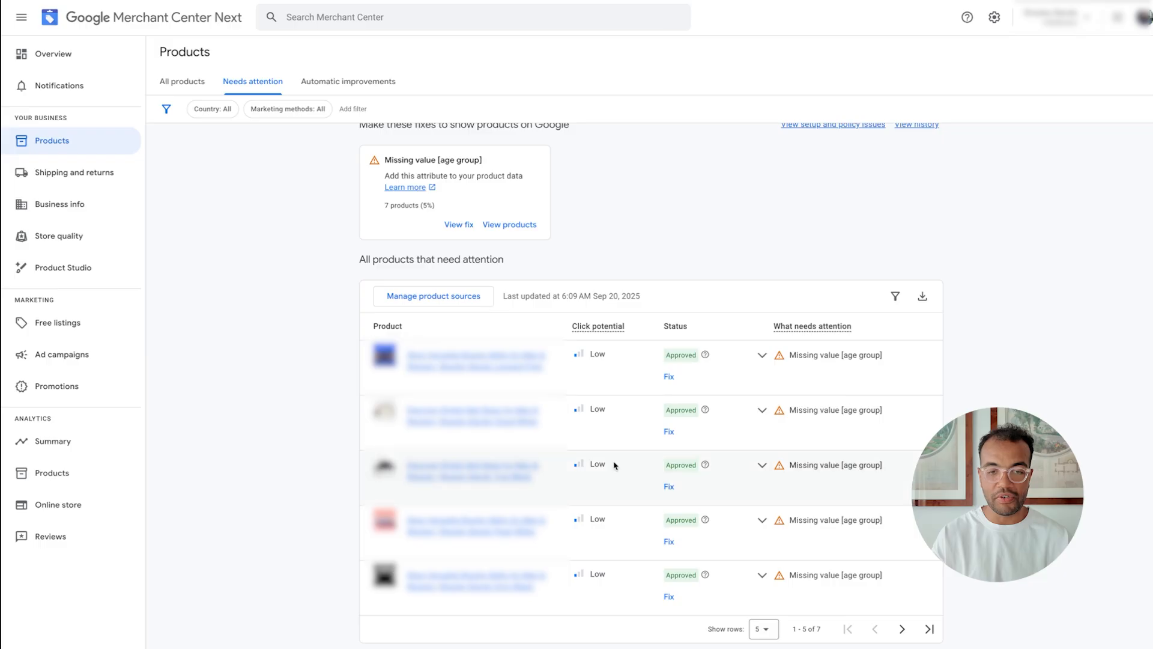
{"action": "scroll", "coordinate": [258, 361], "scroll_direction": "up", "scroll_amount": 1}
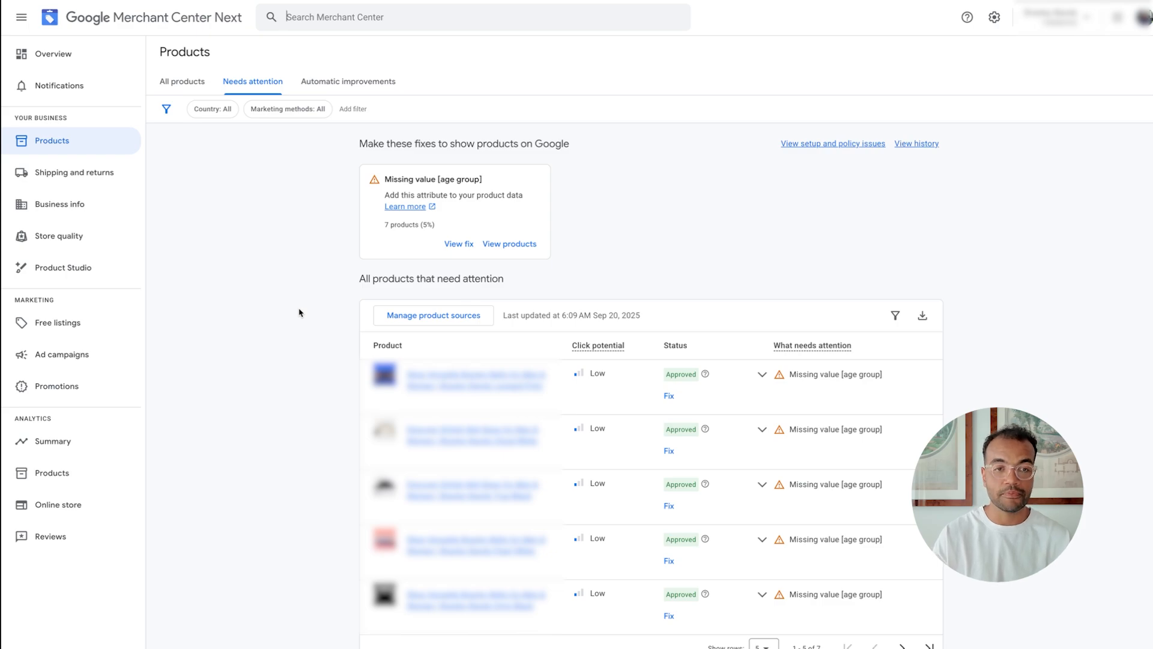
- Consult Phase 4, Implement Promotions, in the SOP document, and review the Buy 2, Get 1 Free promotion in Merchant Center
{"action": "key", "text": "alt+Tab"}
{"action": "left_click", "coordinate": [600, 162]}
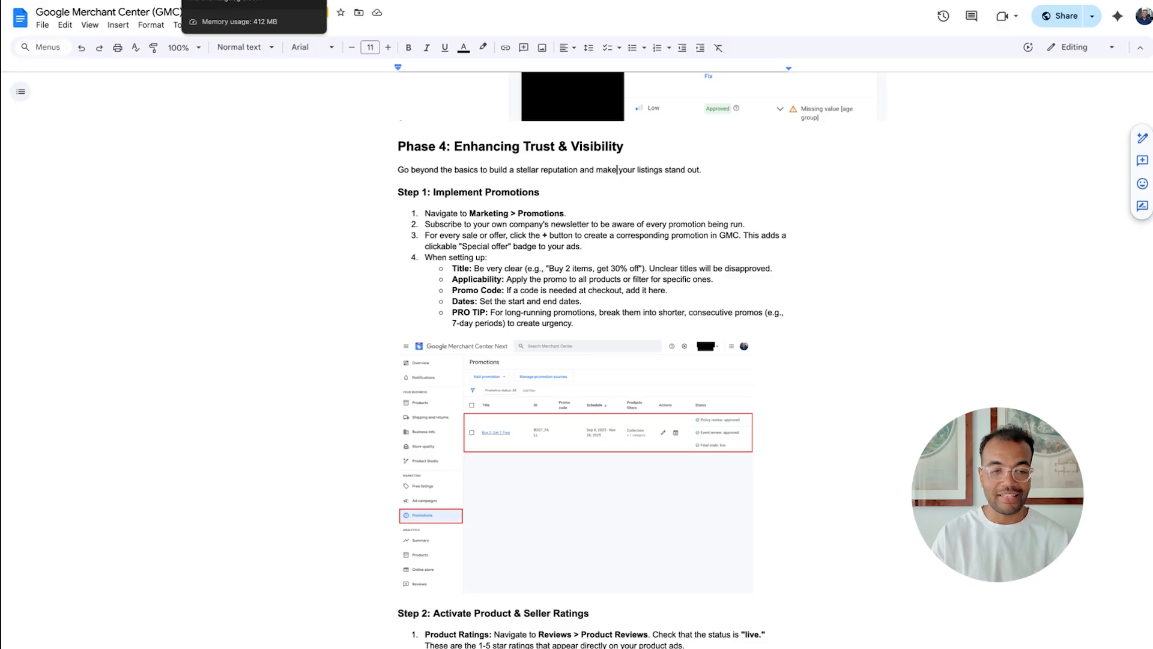
{"action": "key", "text": "alt+Tab"}
{"action": "left_click", "coordinate": [90, 387]}
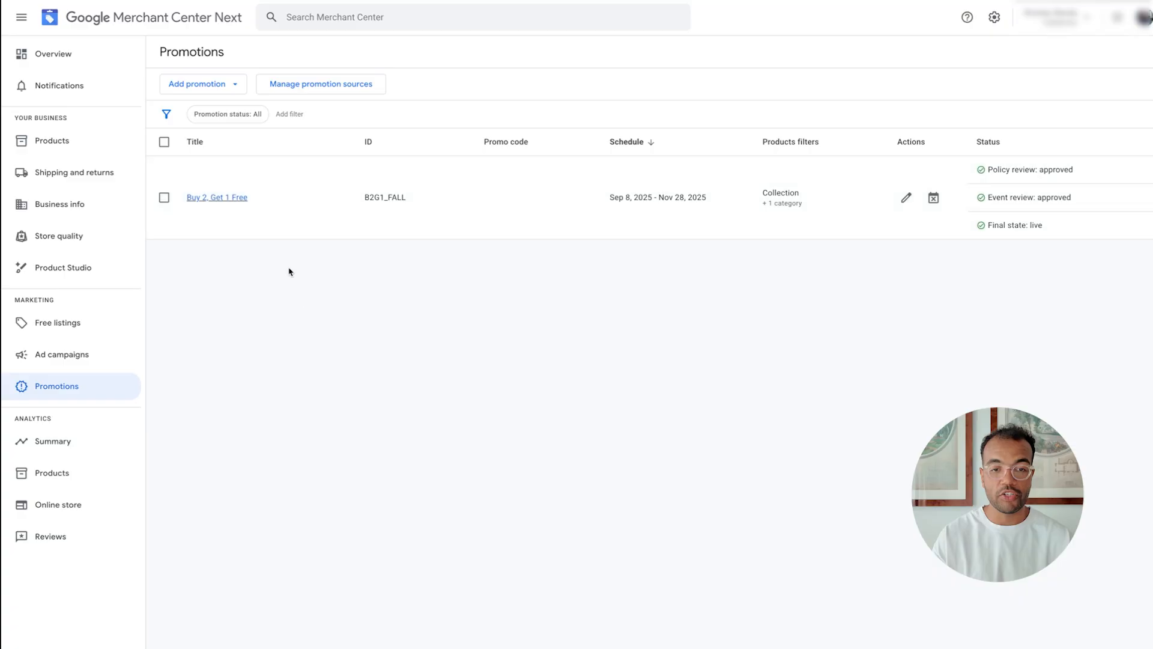
{"action": "triple_click", "coordinate": [450, 206]}
{"action": "left_click", "coordinate": [450, 206]}
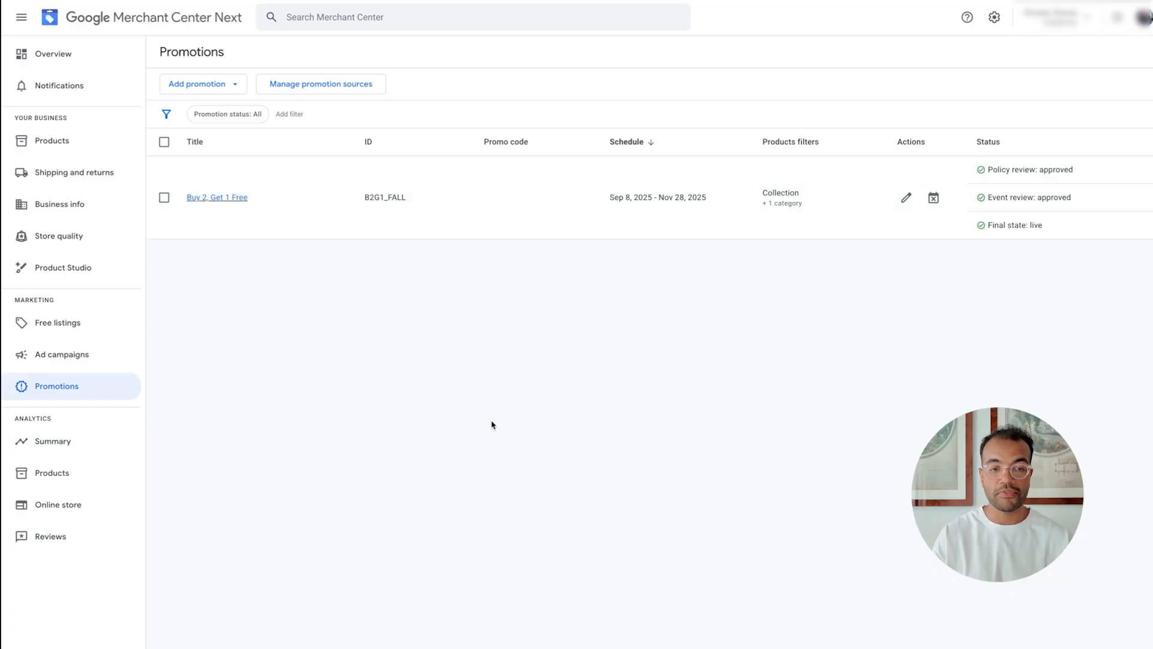
{"action": "left_click_drag", "start_coordinate": [350, 201], "coordinate": [467, 204]}
{"action": "left_click", "coordinate": [480, 407]}
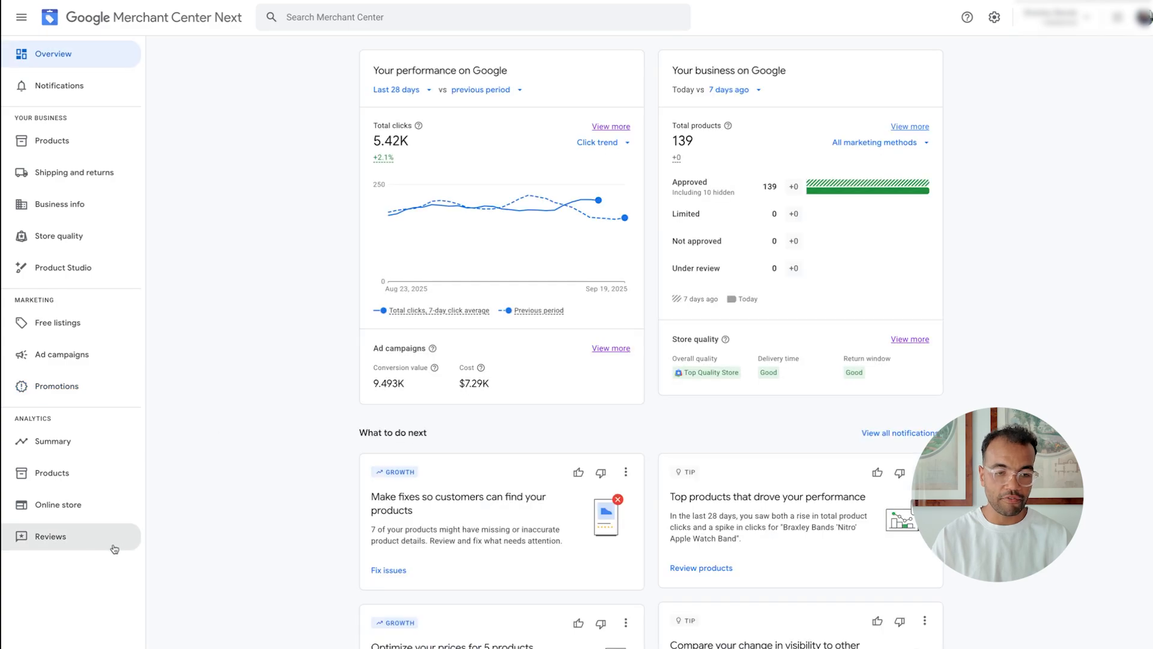
- Open the product reviews in Merchant Center and check the Product Ratings status and review totals
{"action": "left_click", "coordinate": [100, 548]}
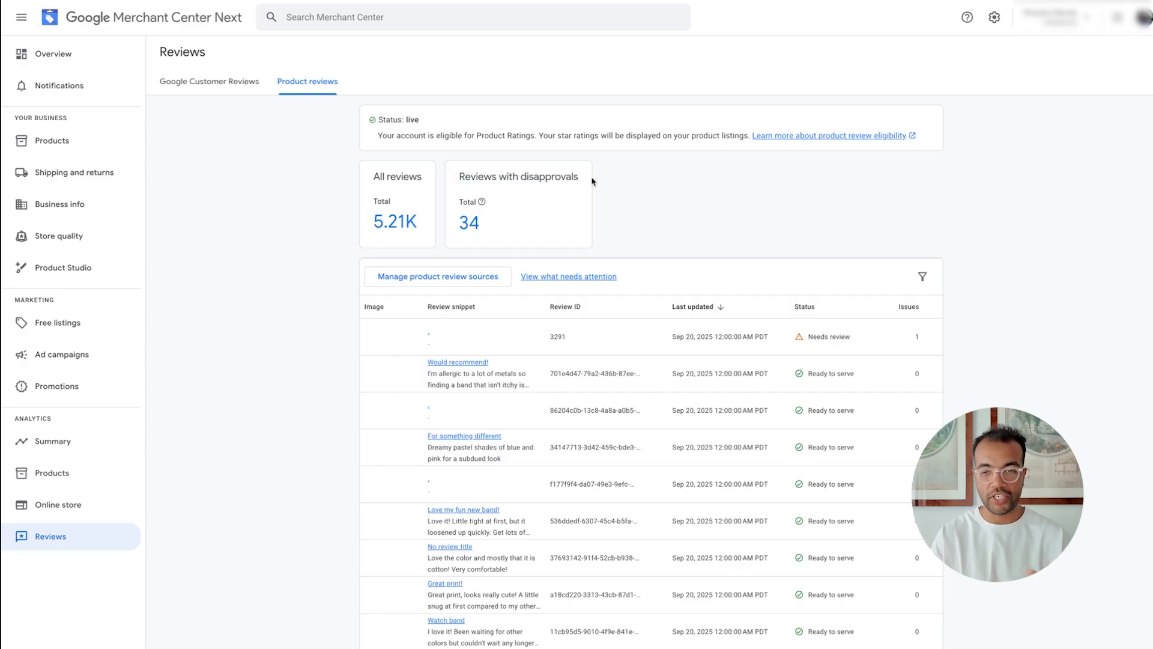
{"action": "left_click_drag", "start_coordinate": [240, 200], "coordinate": [648, 221]}
{"action": "left_click", "coordinate": [649, 224]}
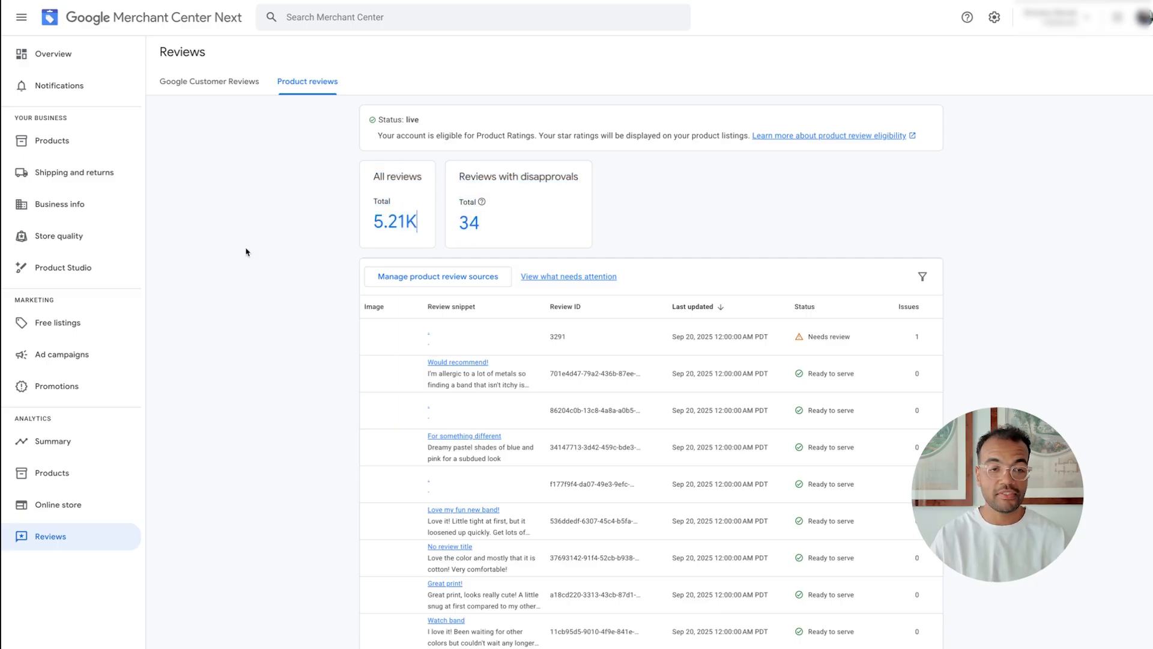
- Open Store quality and examine the shopping experience scorecard for shipping, returns, purchase and browsing
{"action": "left_click", "coordinate": [114, 238]}
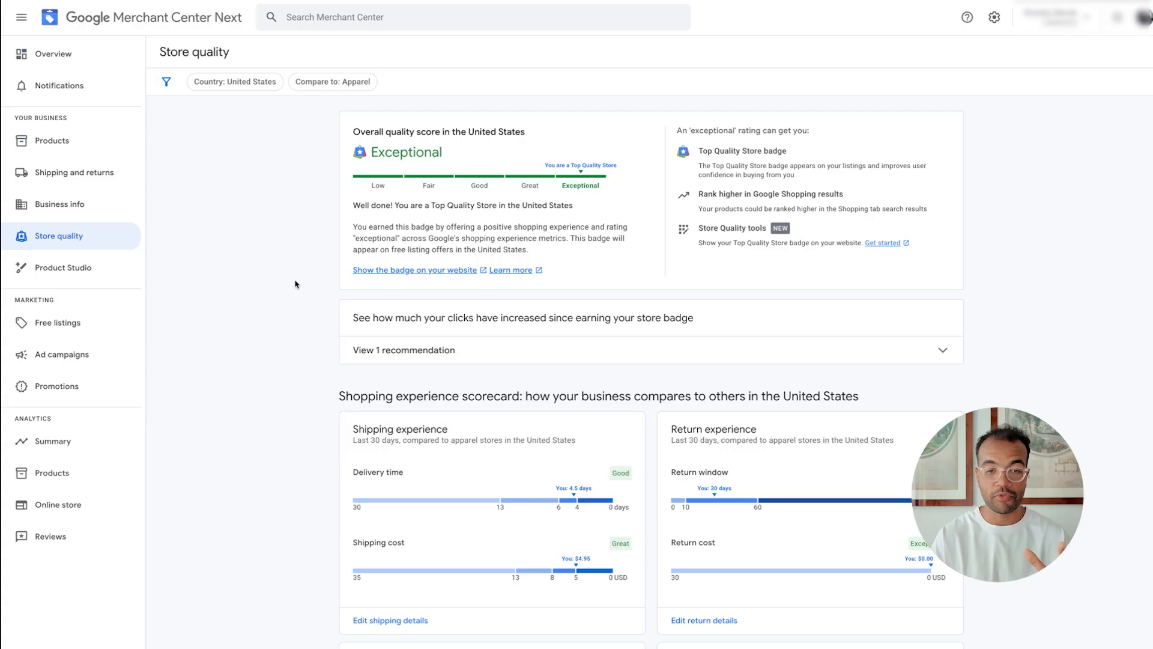
{"action": "scroll", "coordinate": [295, 284], "scroll_direction": "down", "scroll_amount": 1}
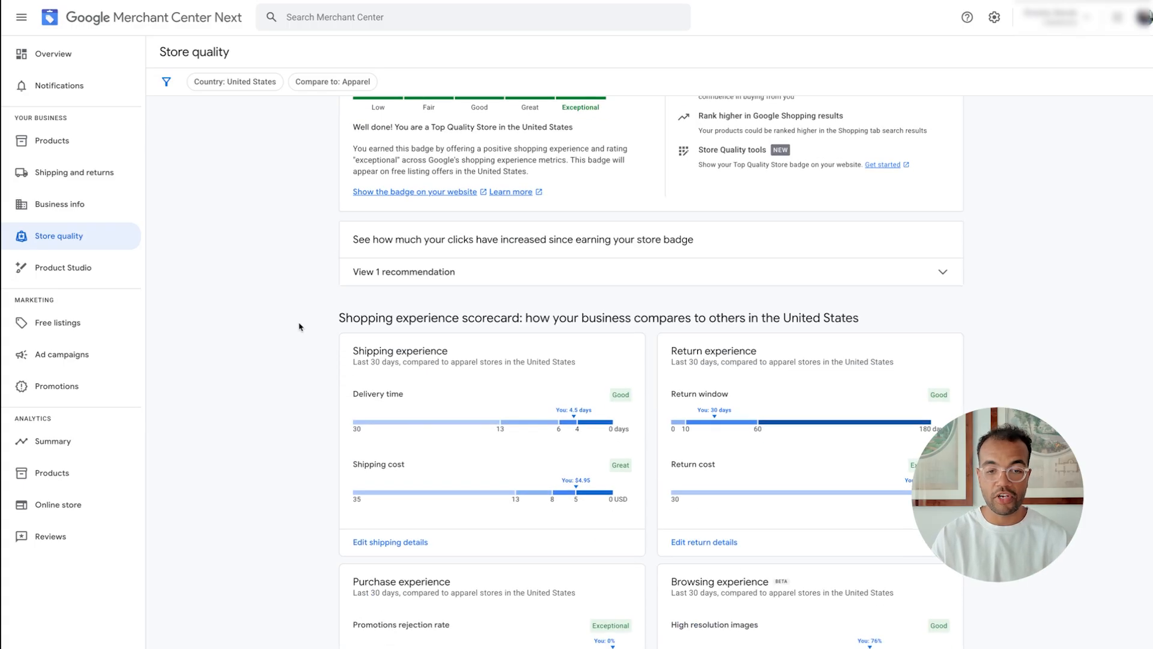
{"action": "scroll", "coordinate": [300, 327], "scroll_direction": "down", "scroll_amount": 4}
{"action": "scroll", "coordinate": [348, 372], "scroll_direction": "up", "scroll_amount": 1}
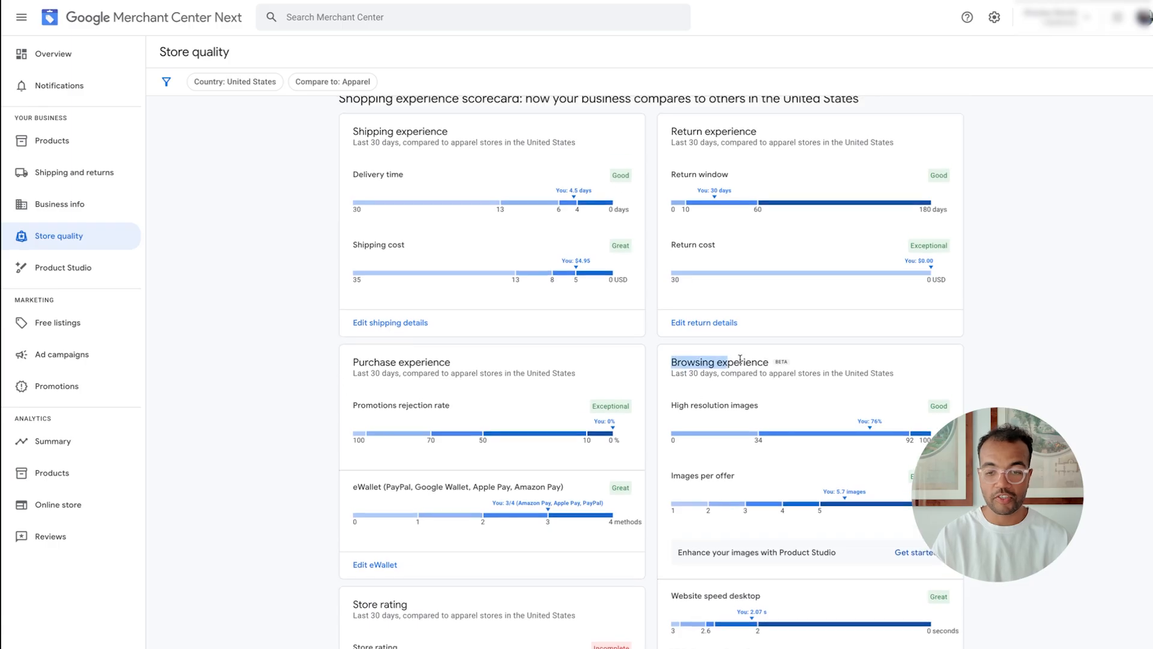
{"action": "scroll", "coordinate": [805, 384], "scroll_direction": "down", "scroll_amount": 1}
{"action": "scroll", "coordinate": [793, 396], "scroll_direction": "up", "scroll_amount": 2}
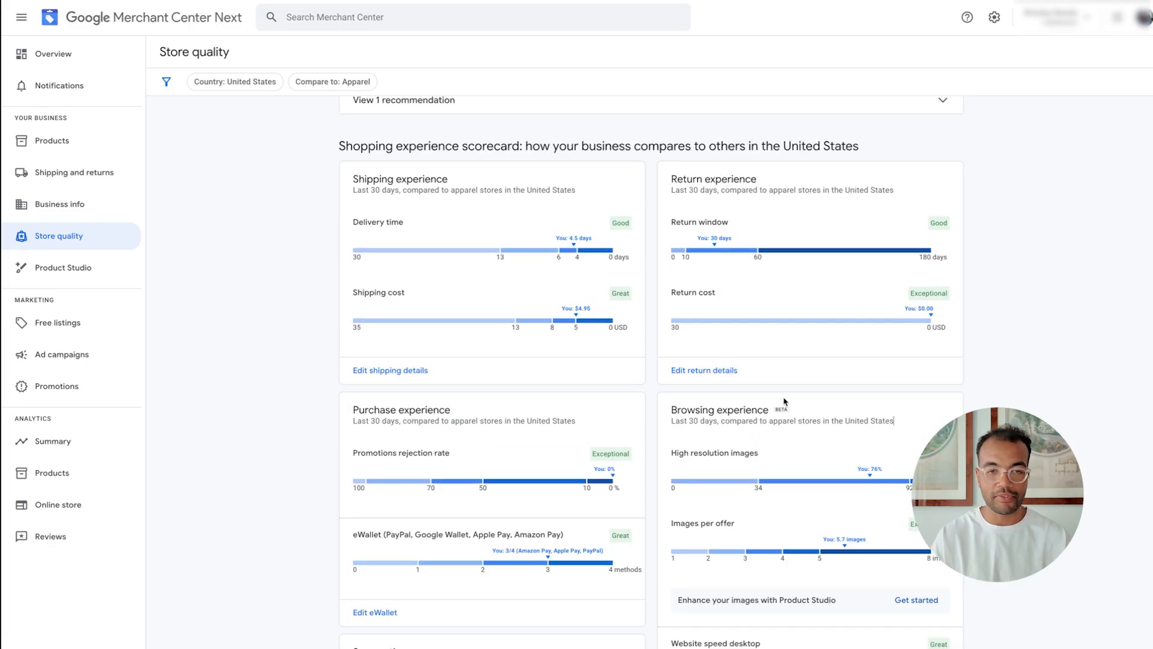
{"action": "scroll", "coordinate": [781, 402], "scroll_direction": "up", "scroll_amount": 4}
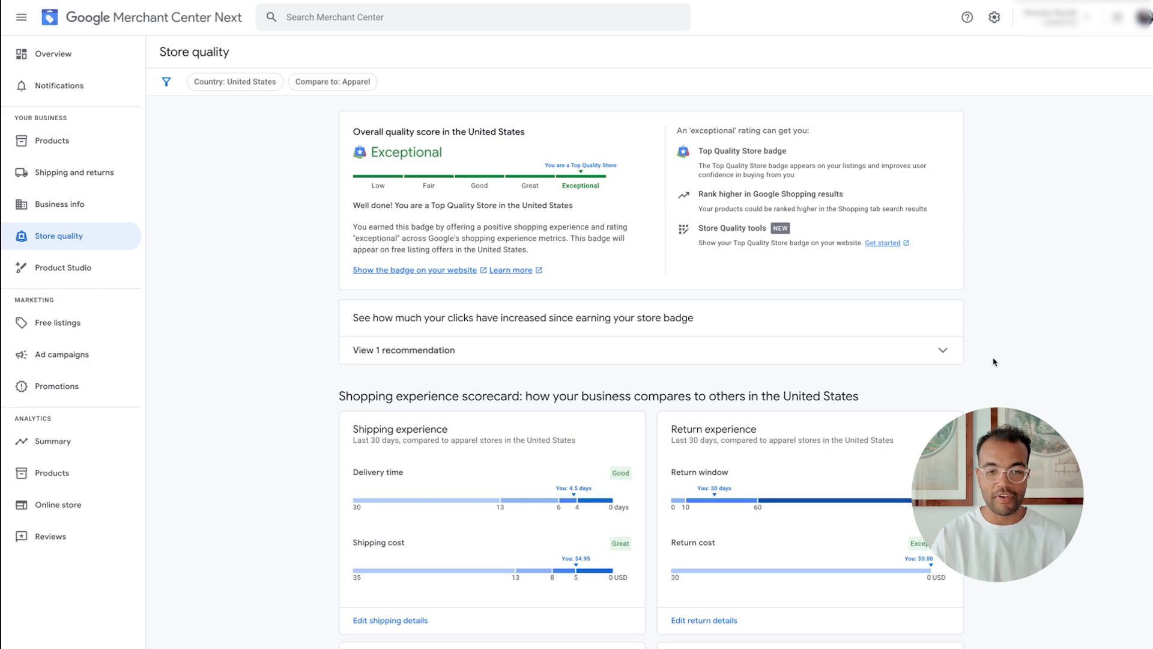
- Recheck the Store quality scorecard categories and examine the overall quality score with its Top Quality Store rating
{"action": "scroll", "coordinate": [994, 361], "scroll_direction": "down", "scroll_amount": 2}
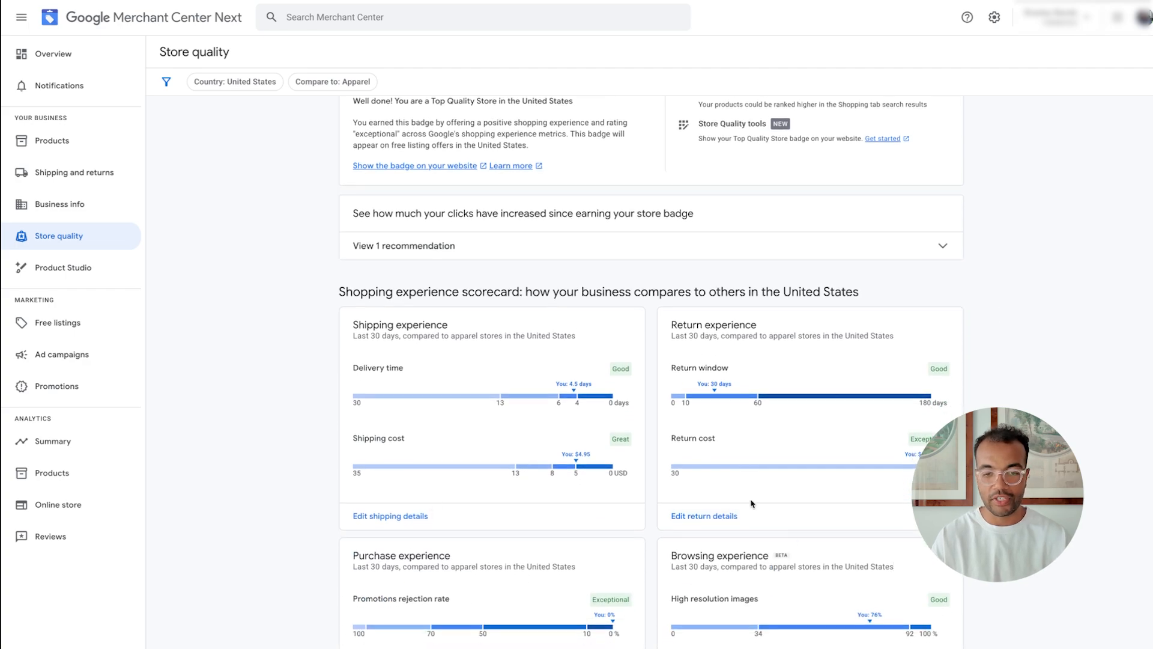
{"action": "scroll", "coordinate": [754, 505], "scroll_direction": "down", "scroll_amount": 1}
{"action": "scroll", "coordinate": [666, 541], "scroll_direction": "down", "scroll_amount": 1}
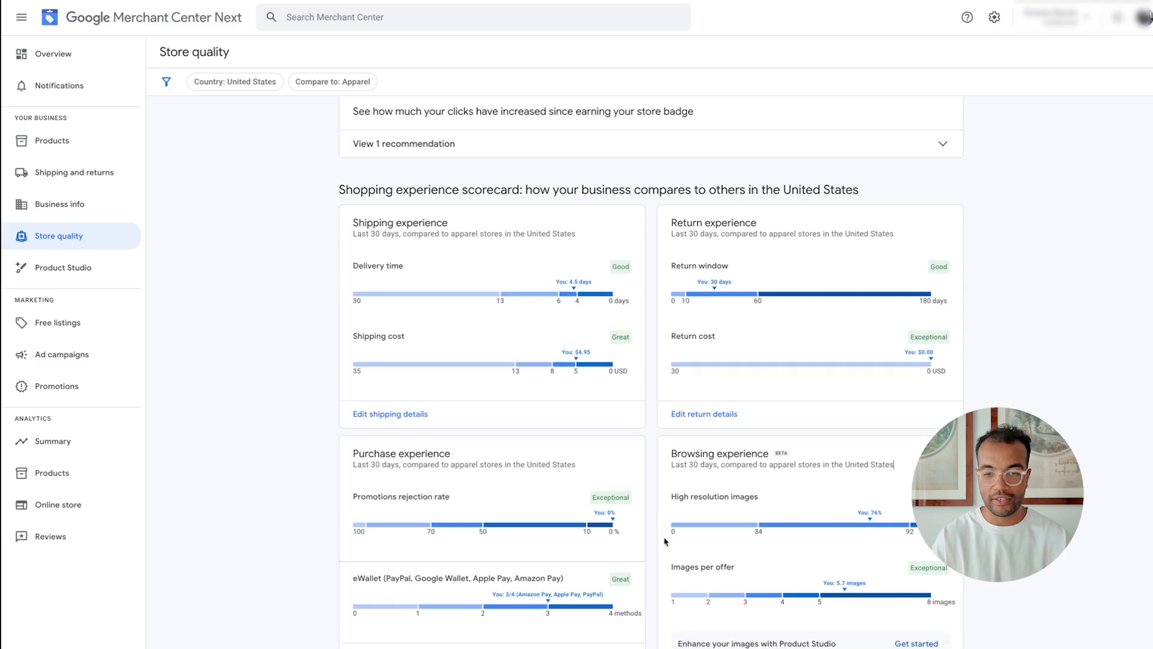
{"action": "scroll", "coordinate": [788, 488], "scroll_direction": "up", "scroll_amount": 3}
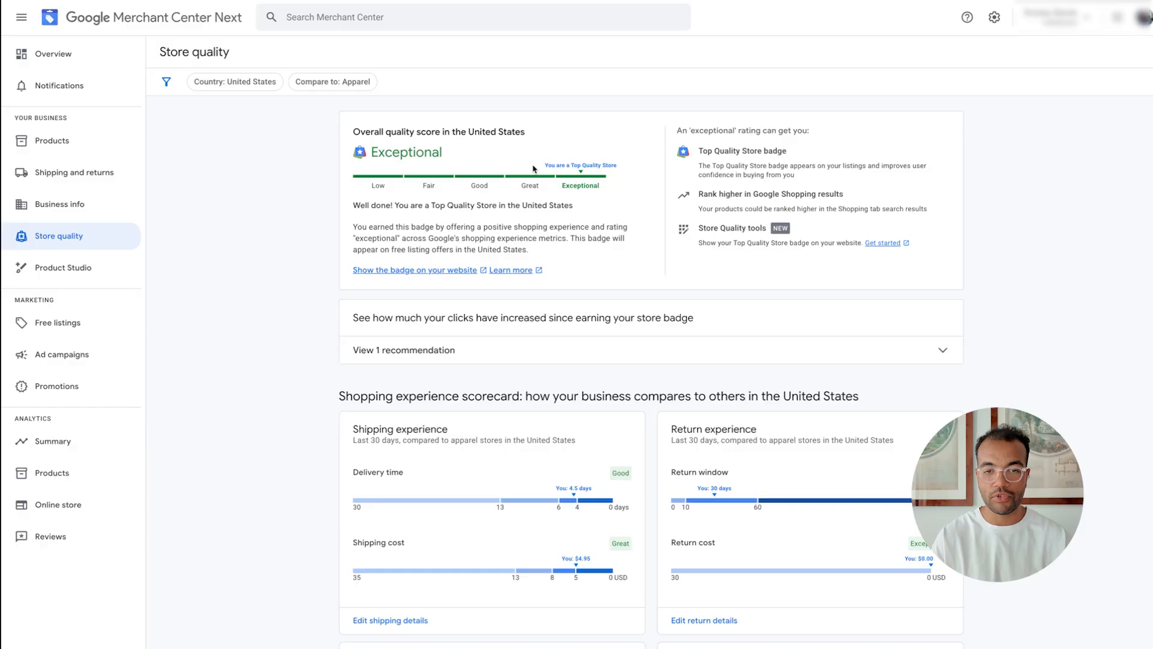
{"action": "triple_click", "coordinate": [573, 164]}
{"action": "left_click_drag", "start_coordinate": [636, 256], "coordinate": [637, 201]}
{"action": "left_click", "coordinate": [639, 167]}
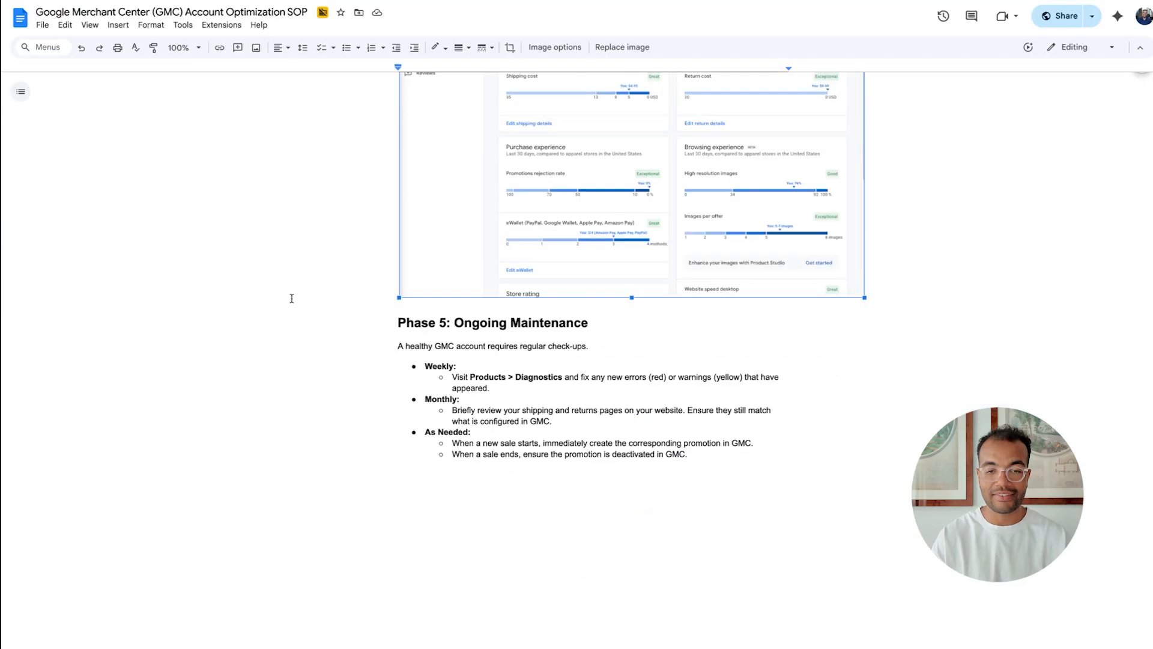
- Read Phase 5, Ongoing Maintenance, in the SOP document, covering the weekly, monthly and as-needed checks
{"action": "left_click", "coordinate": [384, 423]}
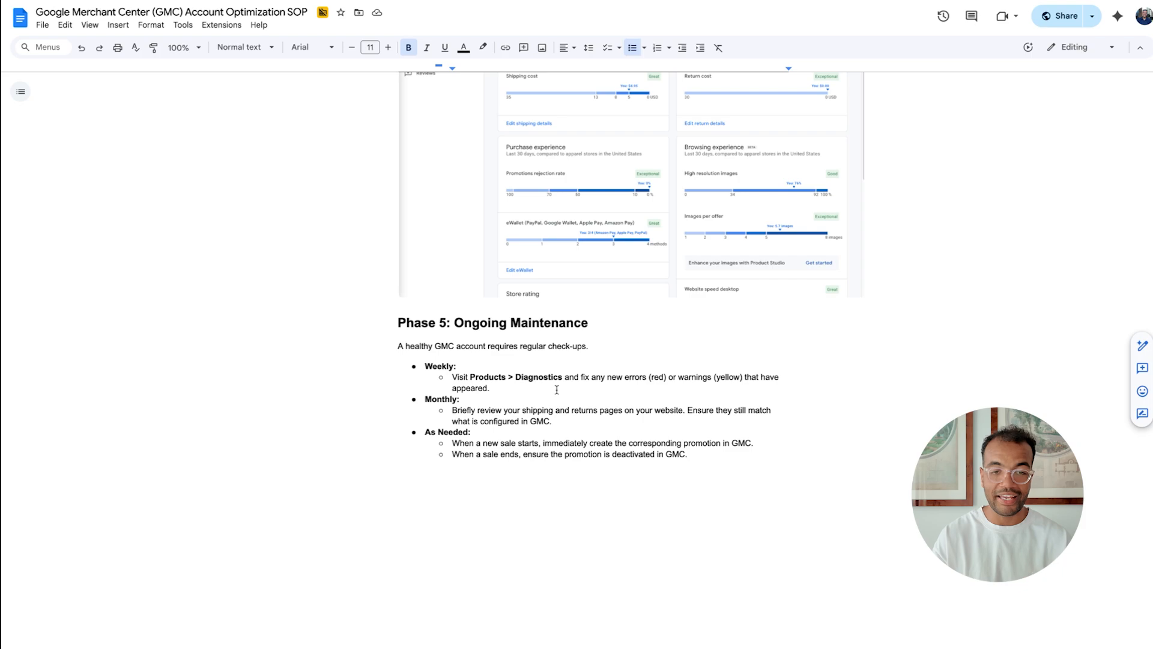
{"action": "left_click", "coordinate": [530, 423]}
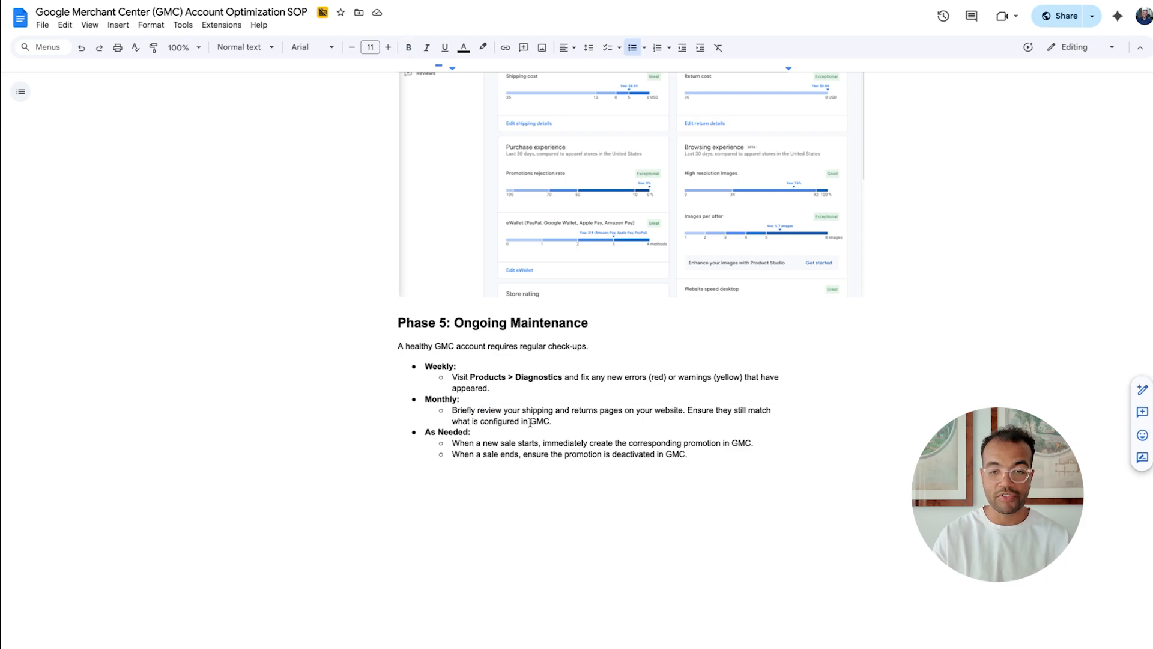
{"action": "left_click_drag", "start_coordinate": [530, 422], "coordinate": [551, 456]}
{"action": "left_click", "coordinate": [491, 410]}
{"action": "left_click", "coordinate": [551, 455]}
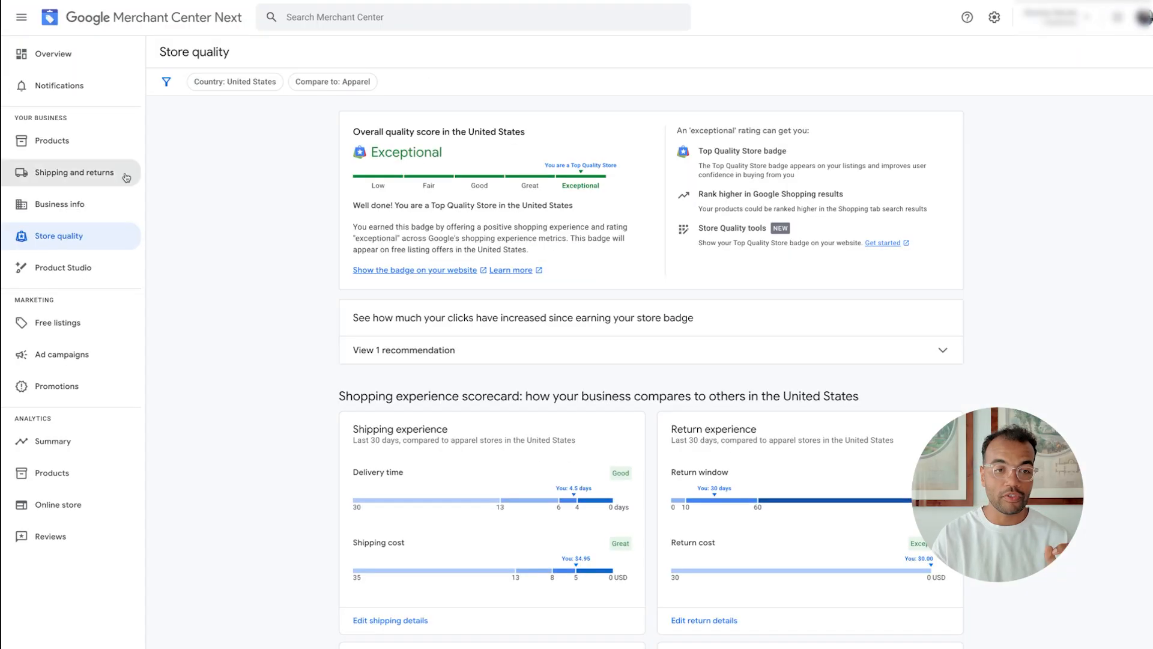
- Switch back to Google Merchant Center and open the Products page
{"action": "left_click", "coordinate": [102, 142]}
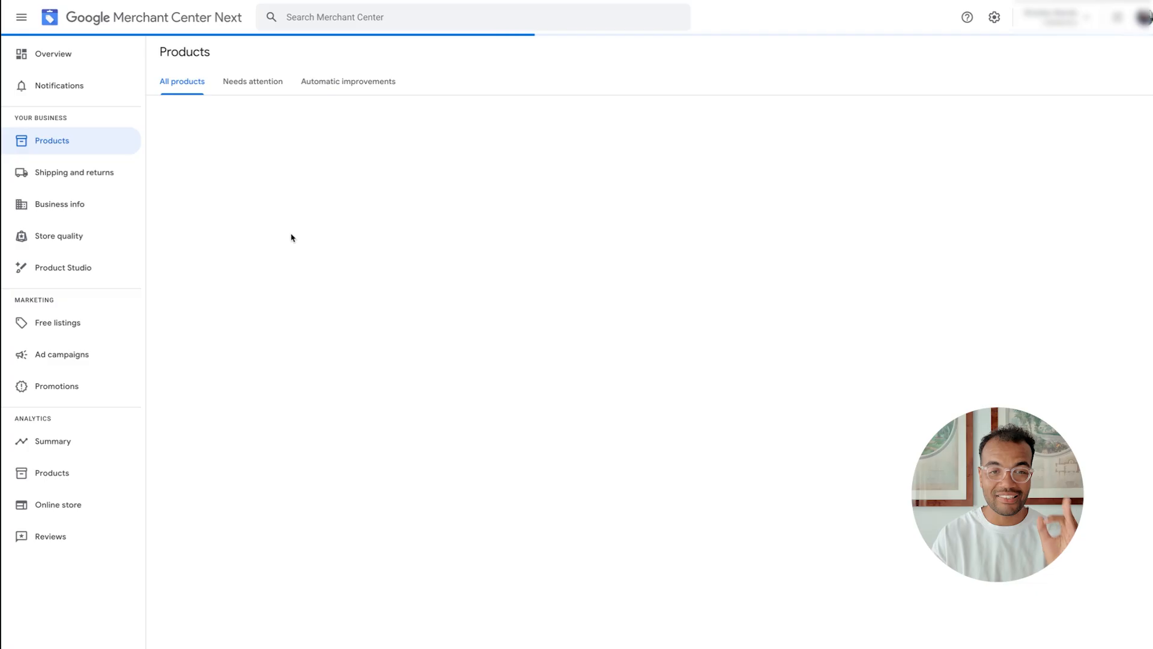